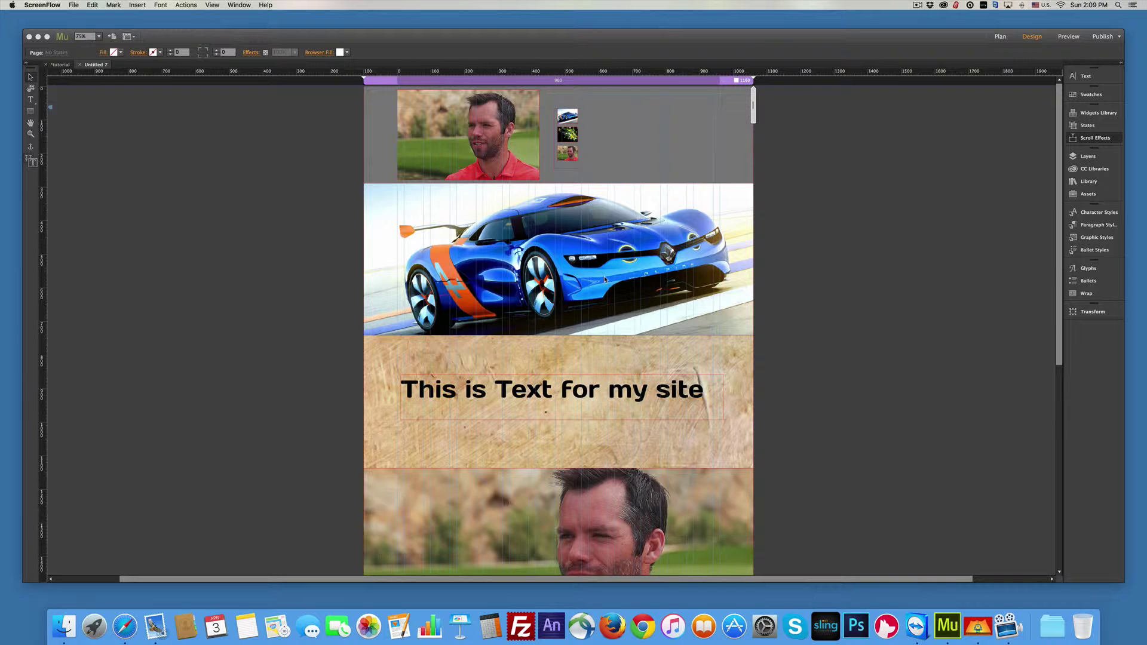
# Draw a box on the header's right side with a small Home text frame at its top.
pyautogui.click(30, 112)
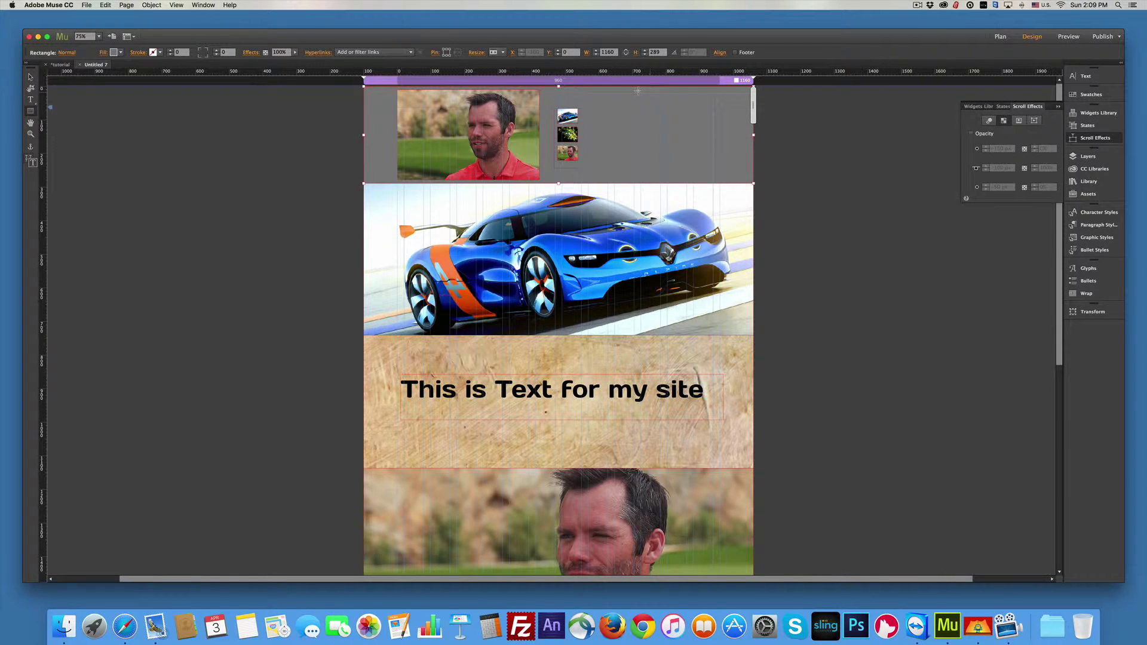
pyautogui.moveTo(632, 92); pyautogui.dragTo(712, 173)
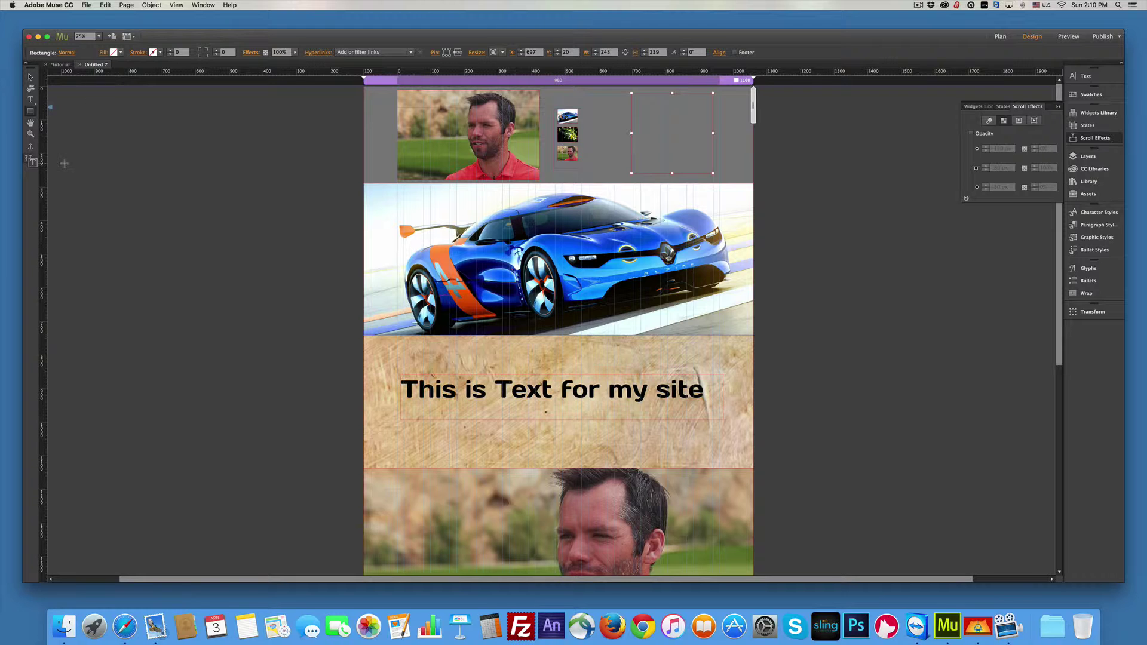
pyautogui.hscroll(-1, 646, 101)
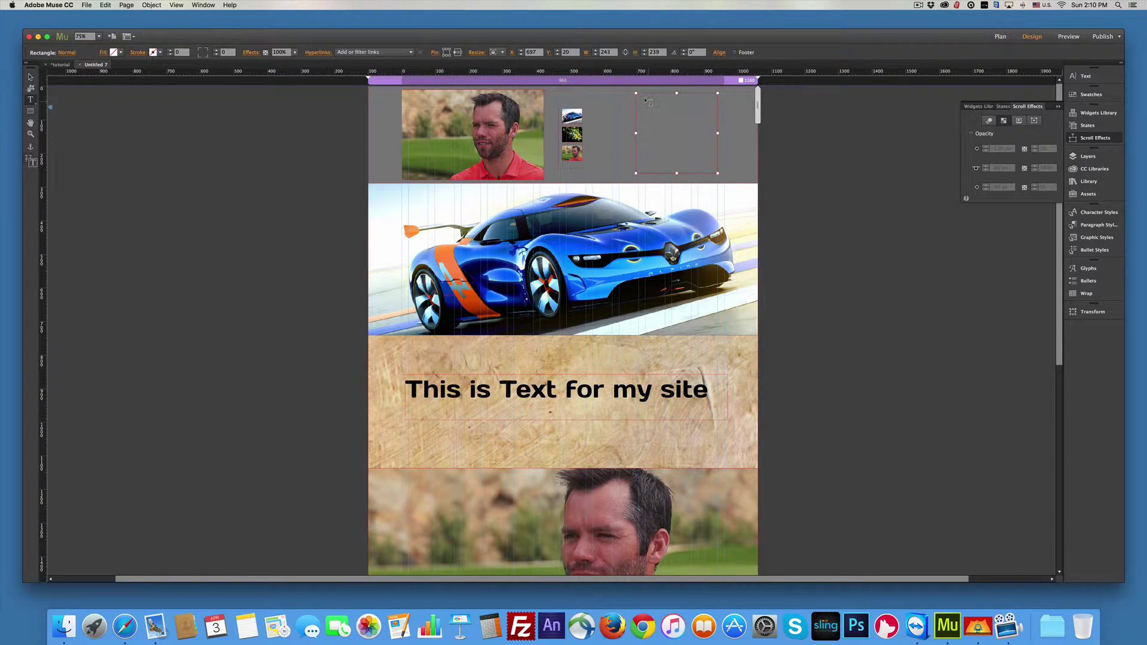
pyautogui.moveTo(648, 102); pyautogui.dragTo(712, 117)
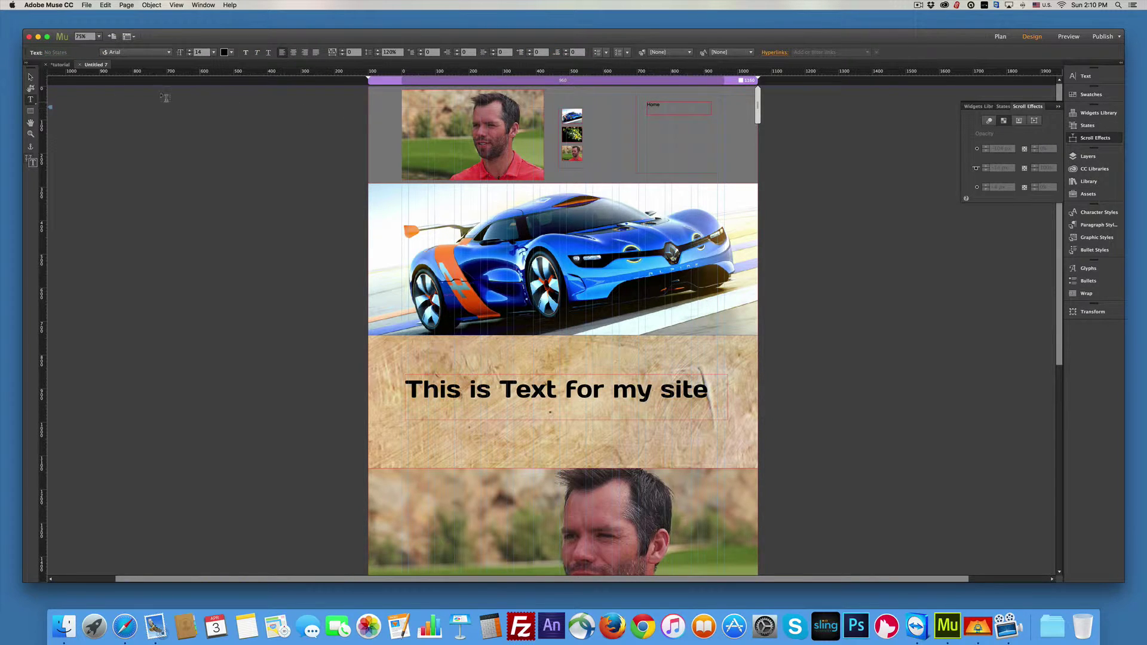
# Set the Home label to 28 pt in the Days One font.
pyautogui.click(31, 77)
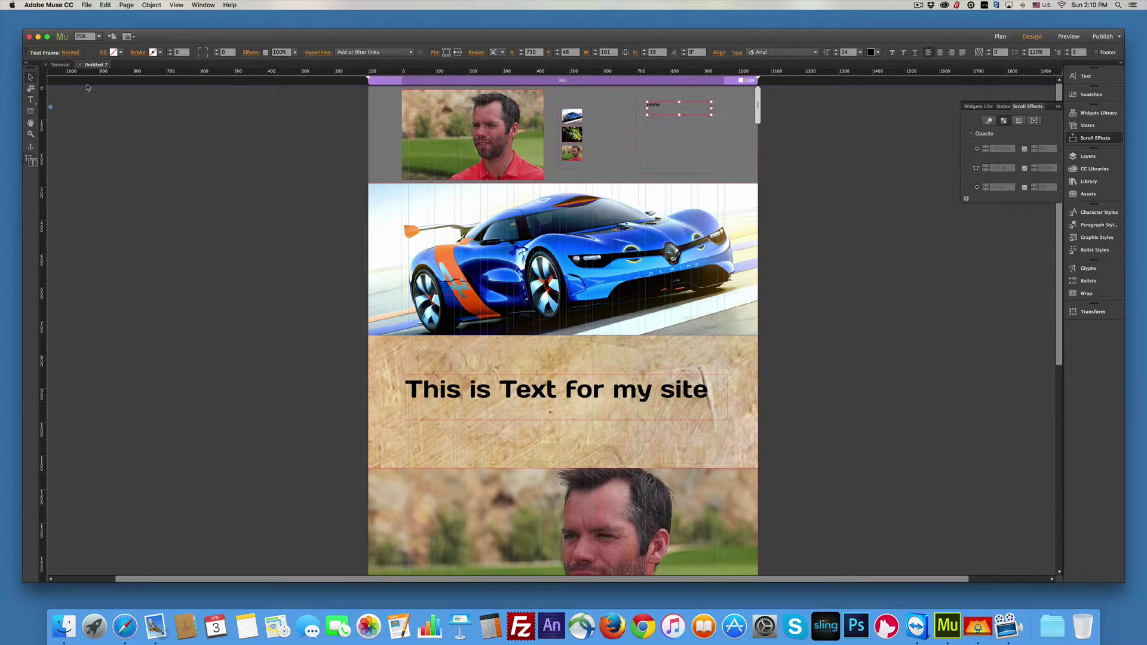
pyautogui.doubleClick(660, 105)
pyautogui.moveTo(661, 105); pyautogui.dragTo(648, 104)
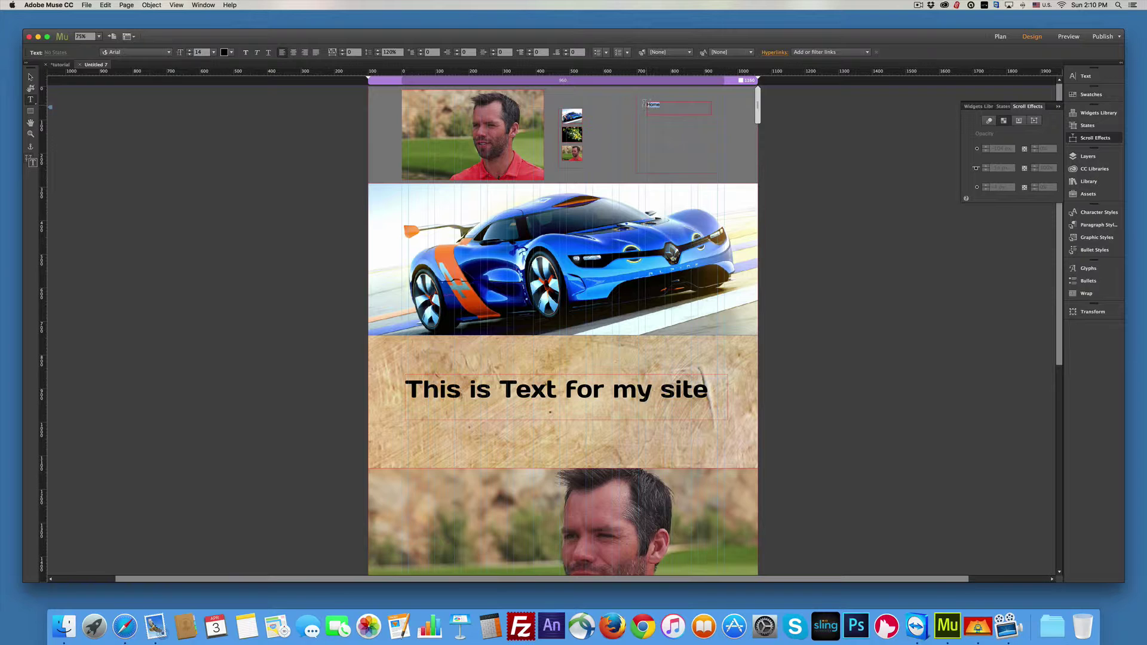
pyautogui.click(213, 52)
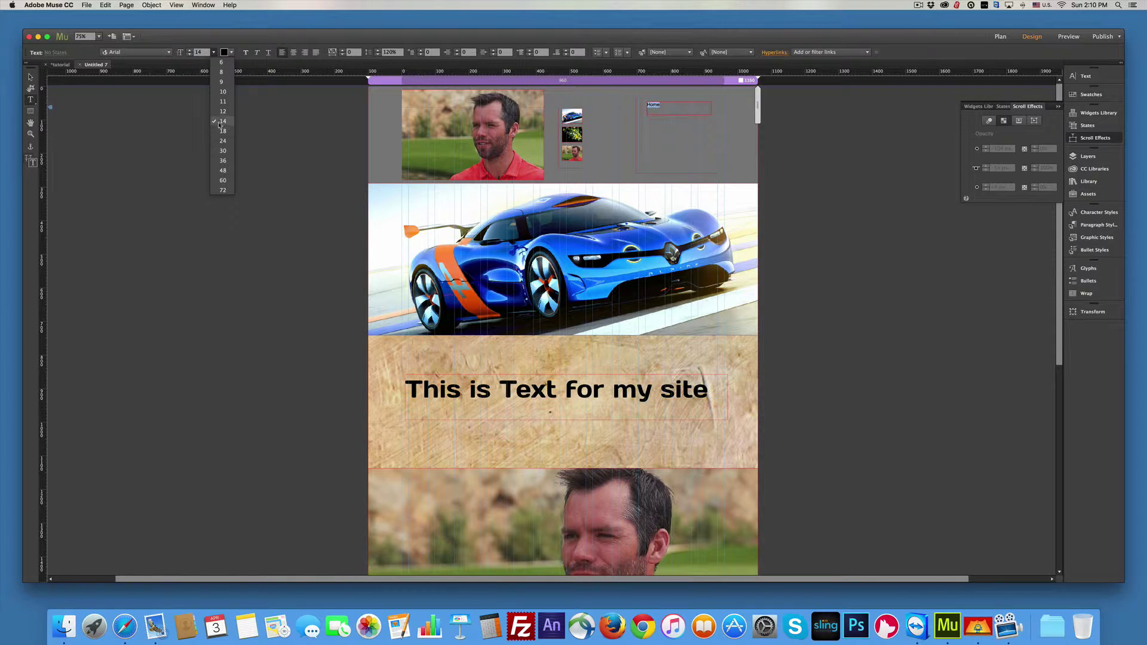
pyautogui.click(190, 54)
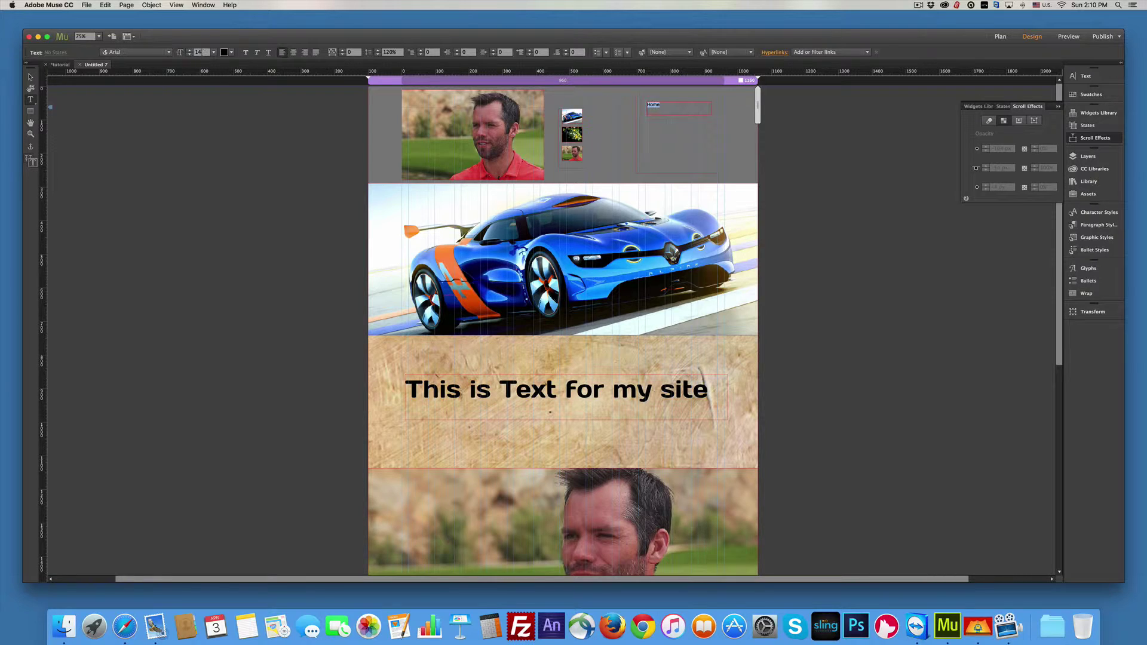
pyautogui.click(189, 54)
pyautogui.write('16')
pyautogui.press('Return')
pyautogui.press('Up')
pyautogui.press('Up')
pyautogui.press('Up')
pyautogui.press('Up')
pyautogui.press('Up')
pyautogui.press('Up')
pyautogui.press('Up')
pyautogui.press('Up')
pyautogui.press('Up')
pyautogui.press('Up')
pyautogui.press('Up')
pyautogui.press('Up')
pyautogui.click(137, 52)
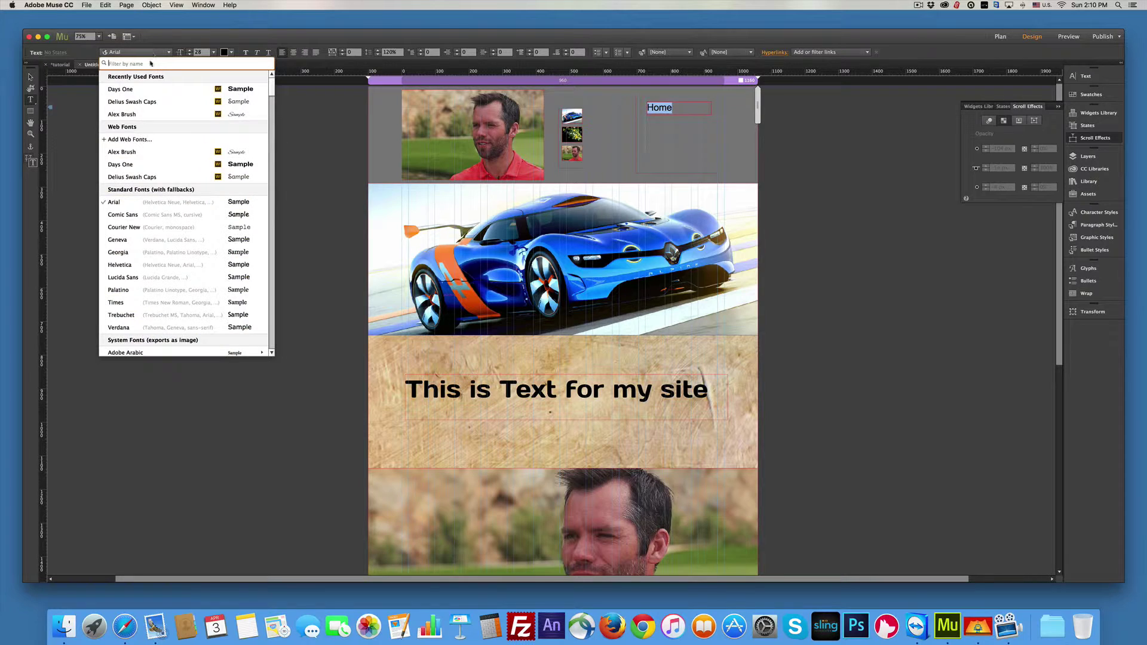
pyautogui.click(129, 90)
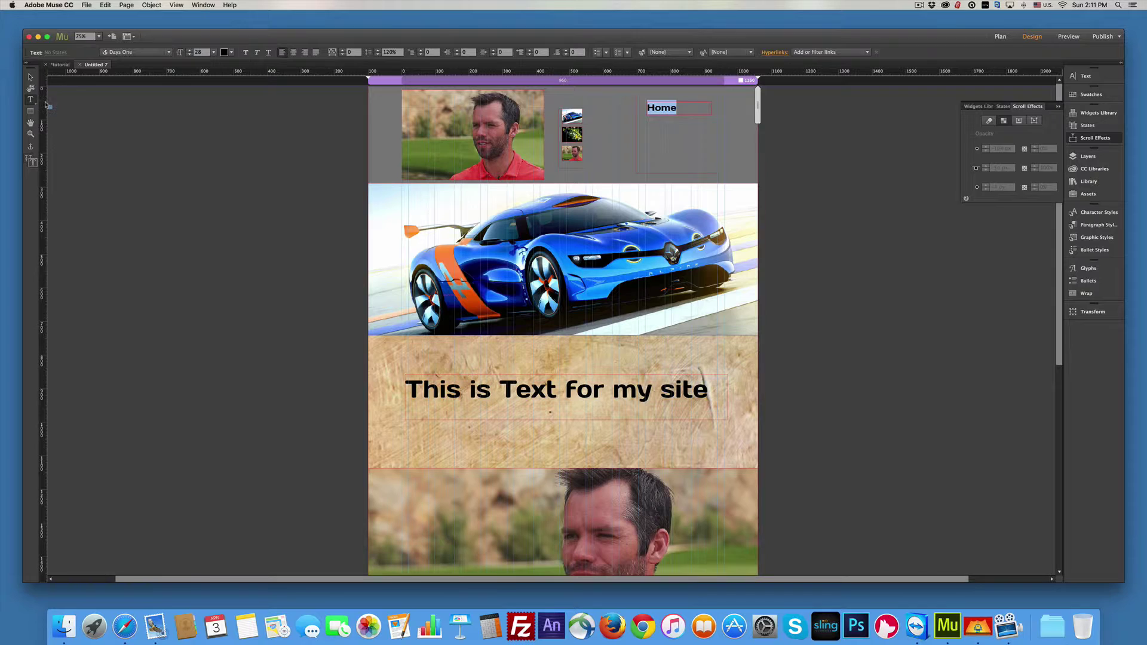
pyautogui.click(31, 77)
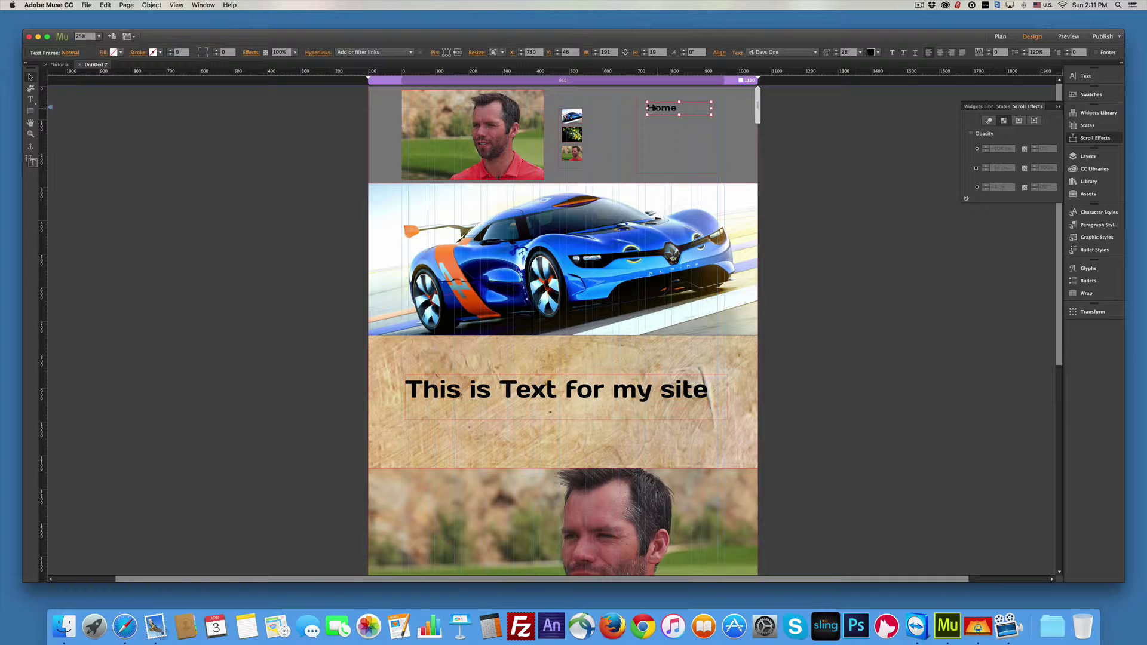
# Duplicate Home twice below itself and retype the copies as Text and End.
pyautogui.moveTo(655, 107); pyautogui.dragTo(657, 127)
pyautogui.moveTo(656, 125)
pyautogui.mouseDown()
pyautogui.moveTo(657, 148)
pyautogui.moveTo(645, 126)
pyautogui.mouseUp()
pyautogui.doubleClick(665, 125)
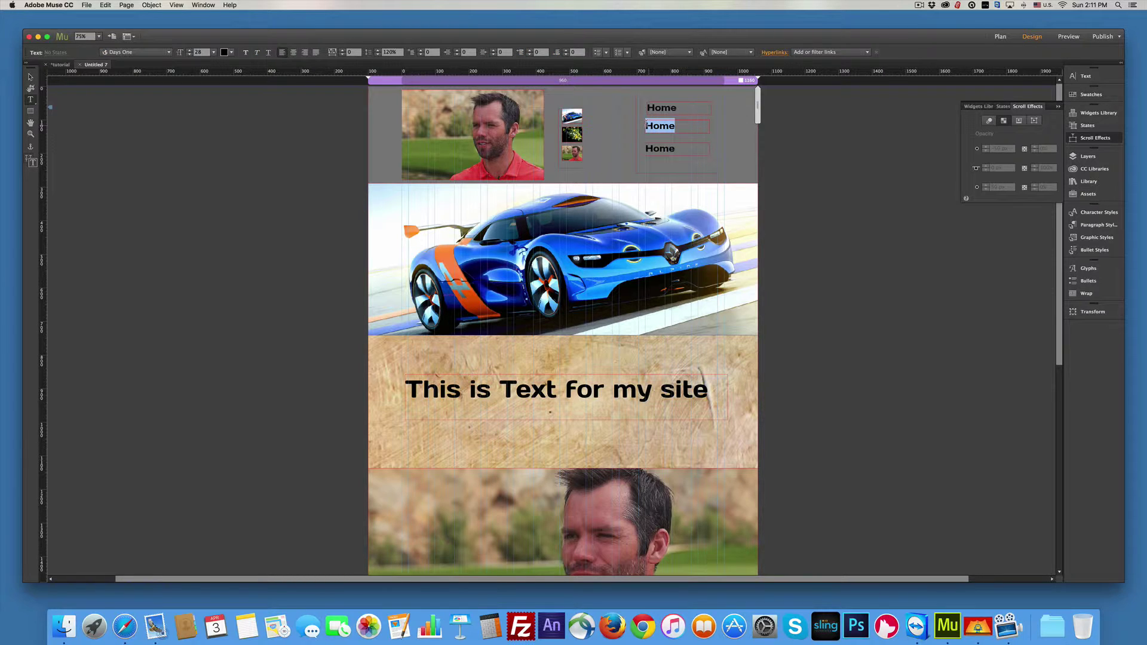
pyautogui.write('Text')
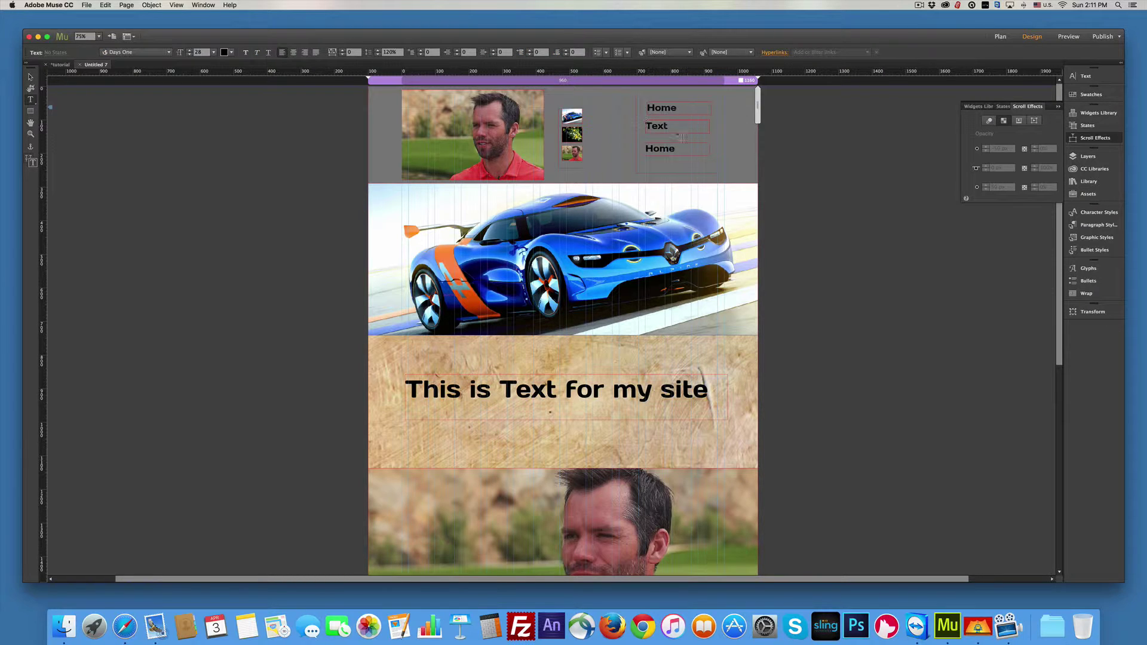
pyautogui.doubleClick(672, 148)
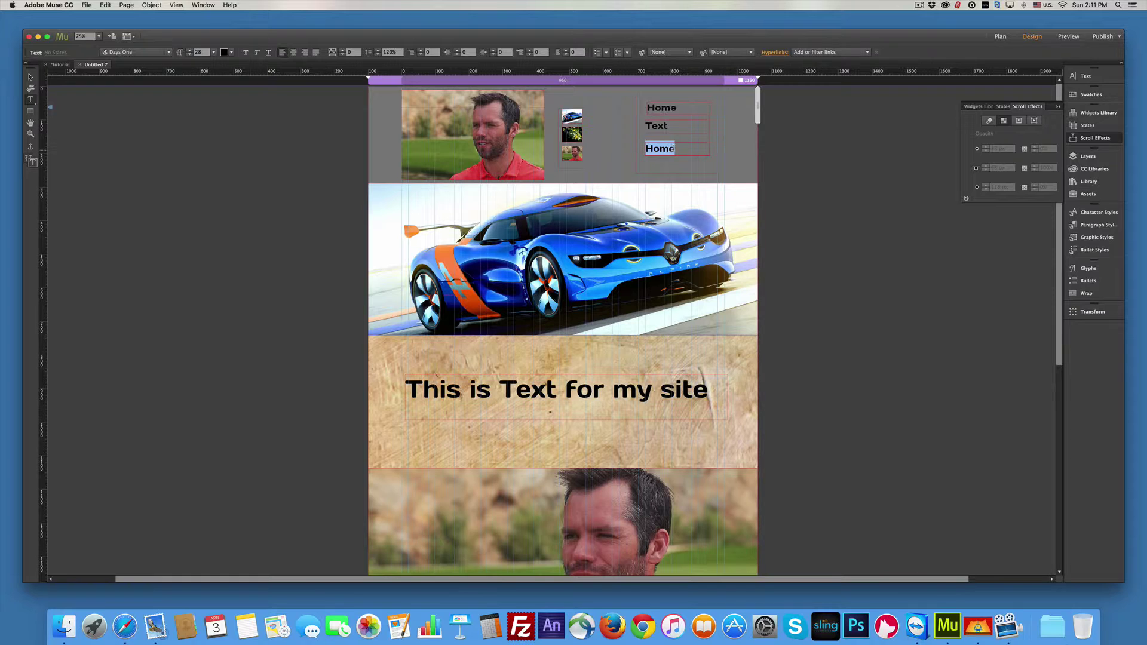
pyautogui.write('End')
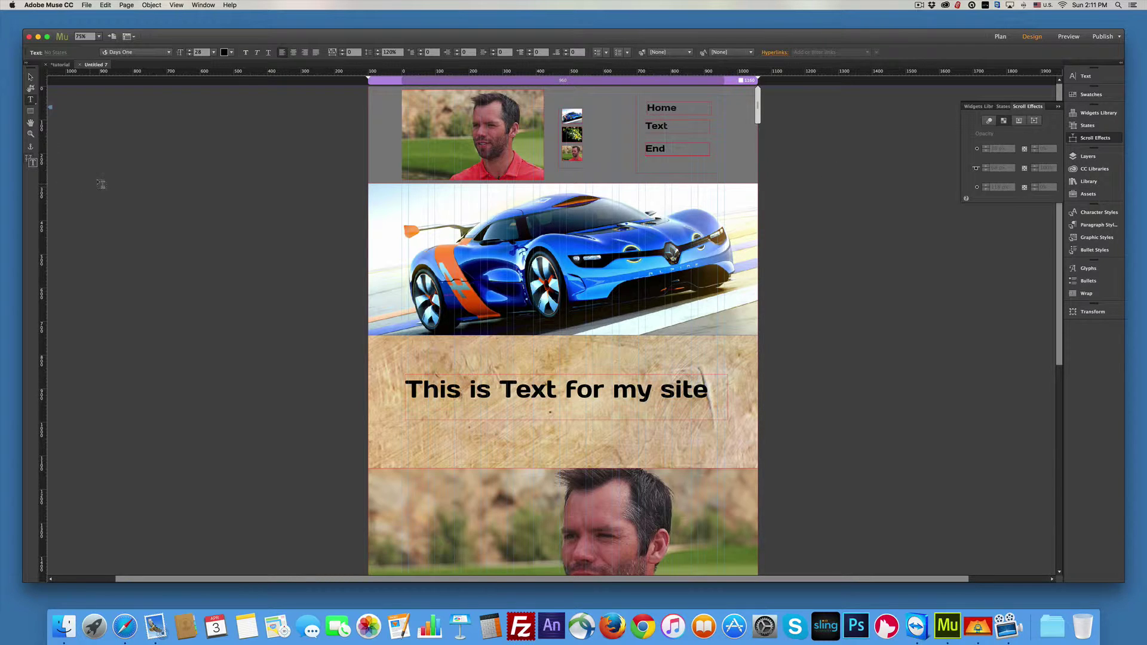
pyautogui.click(30, 78)
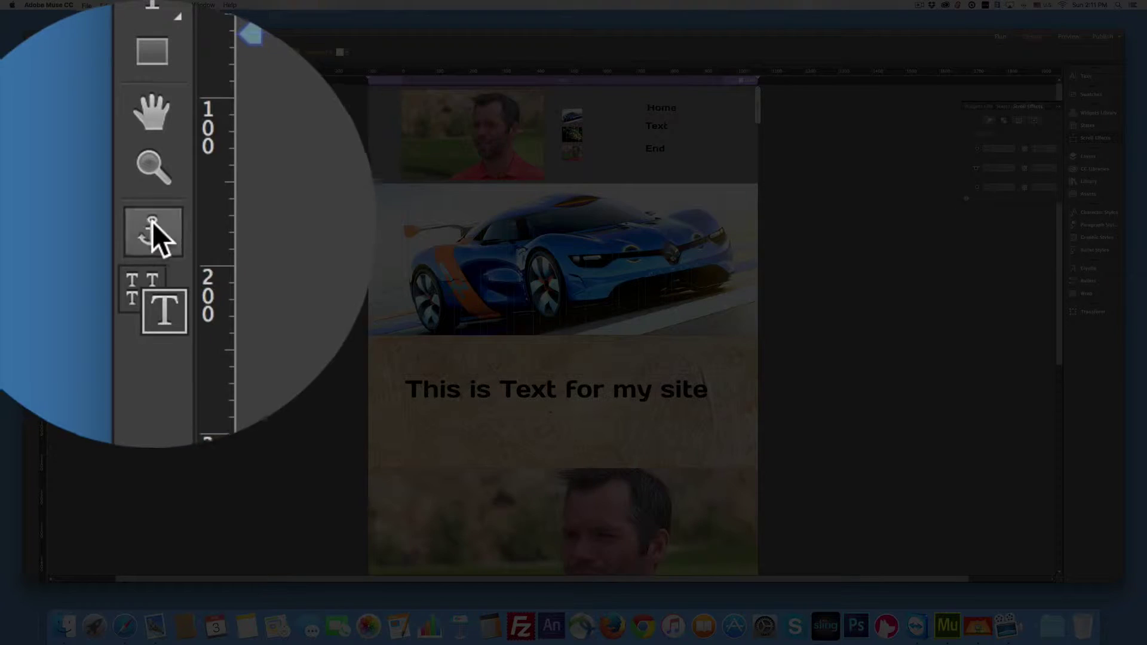
# Place a home anchor at the header and a text anchor further down the page.
pyautogui.click(152, 224)
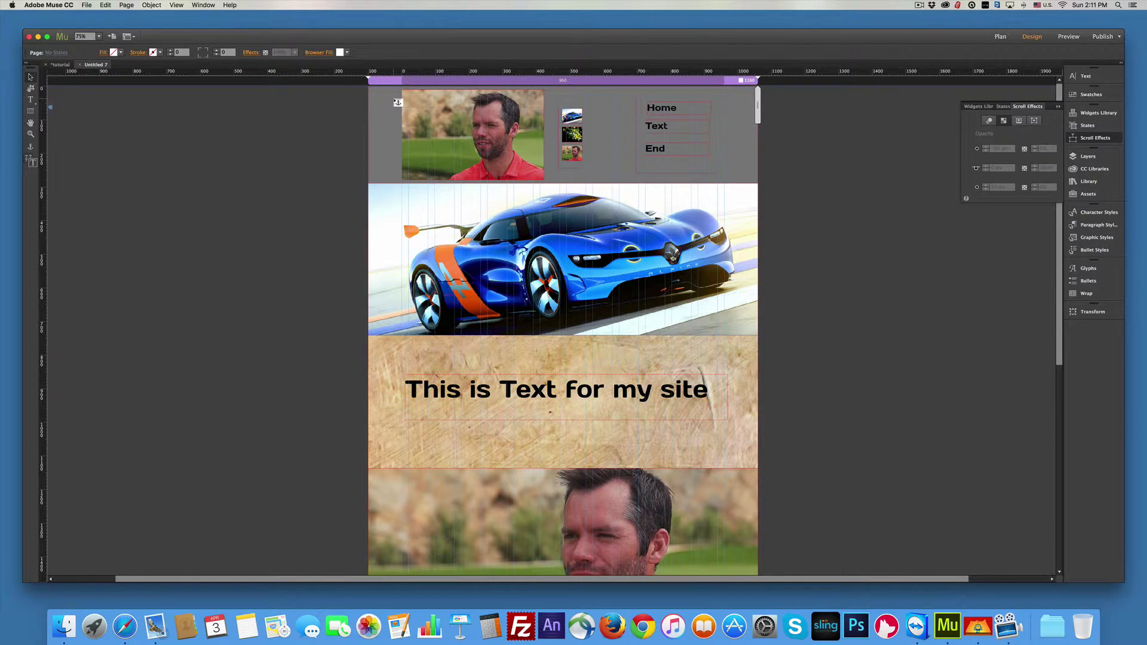
pyautogui.click(591, 96)
pyautogui.write('home')
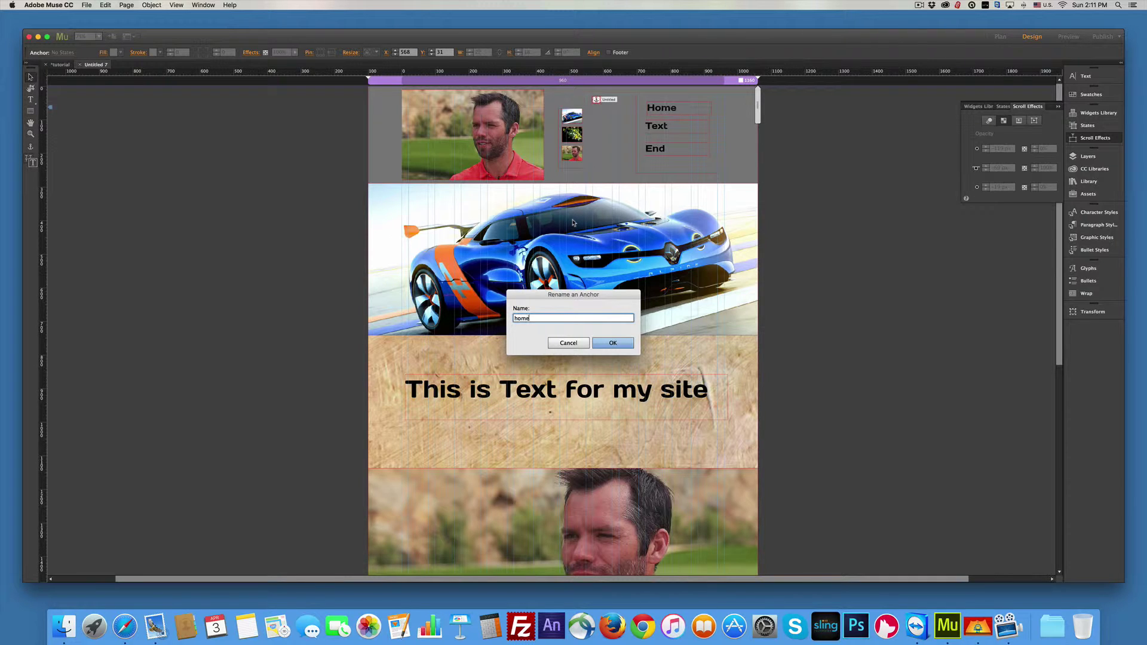
pyautogui.press('Return')
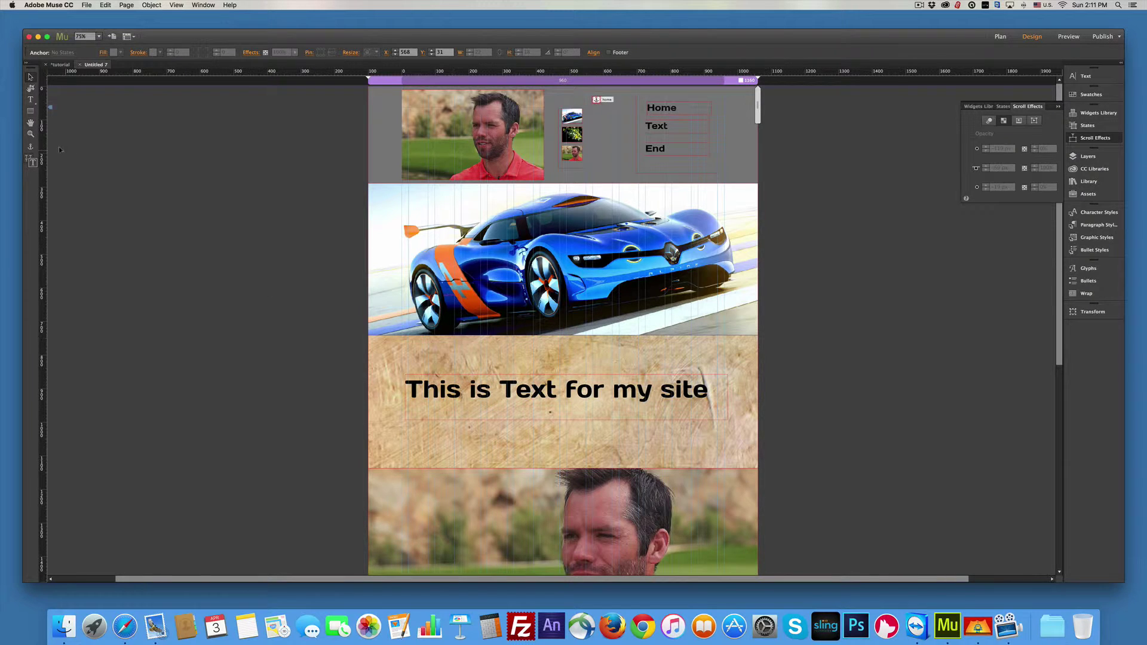
pyautogui.click(30, 147)
pyautogui.click(554, 346)
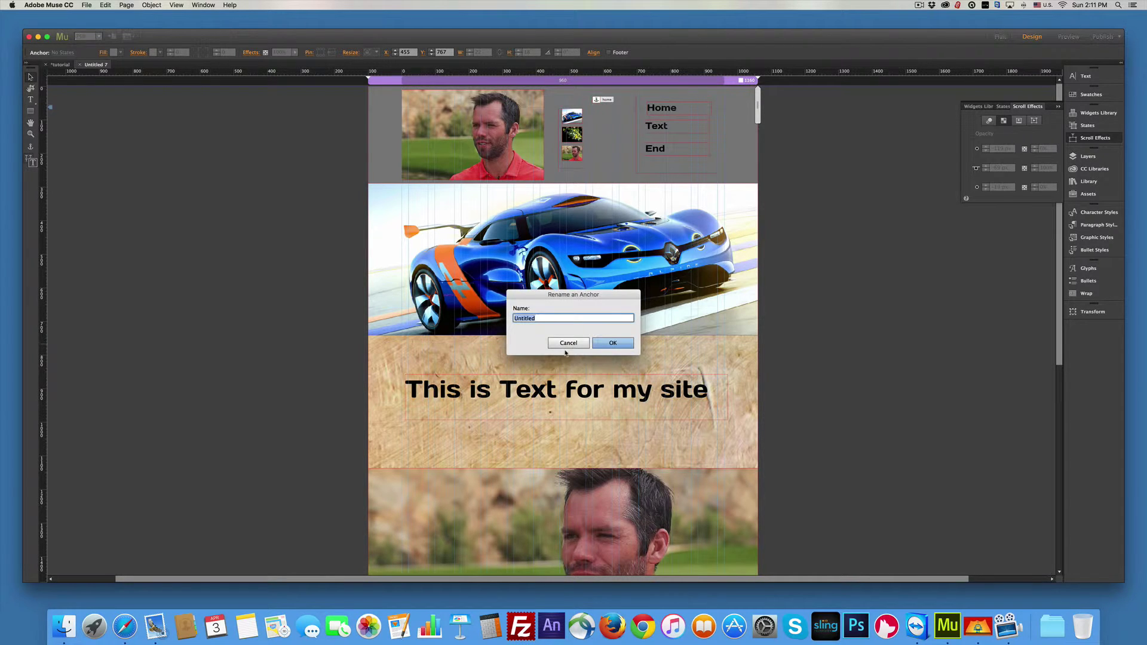
pyautogui.write('t')
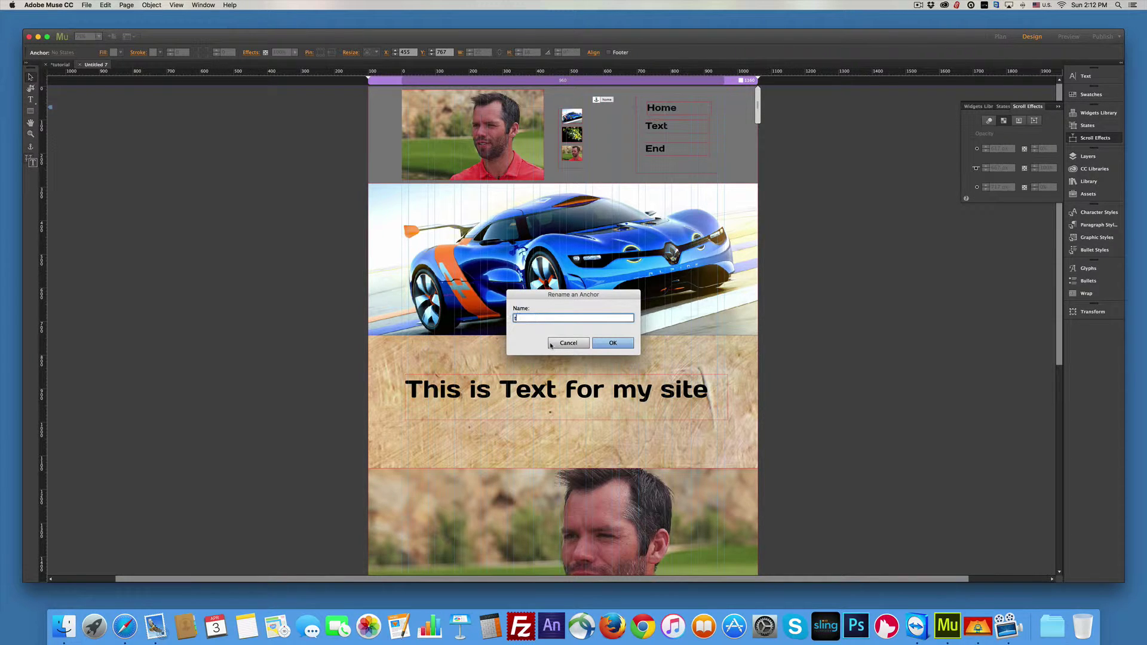
pyautogui.write('ext')
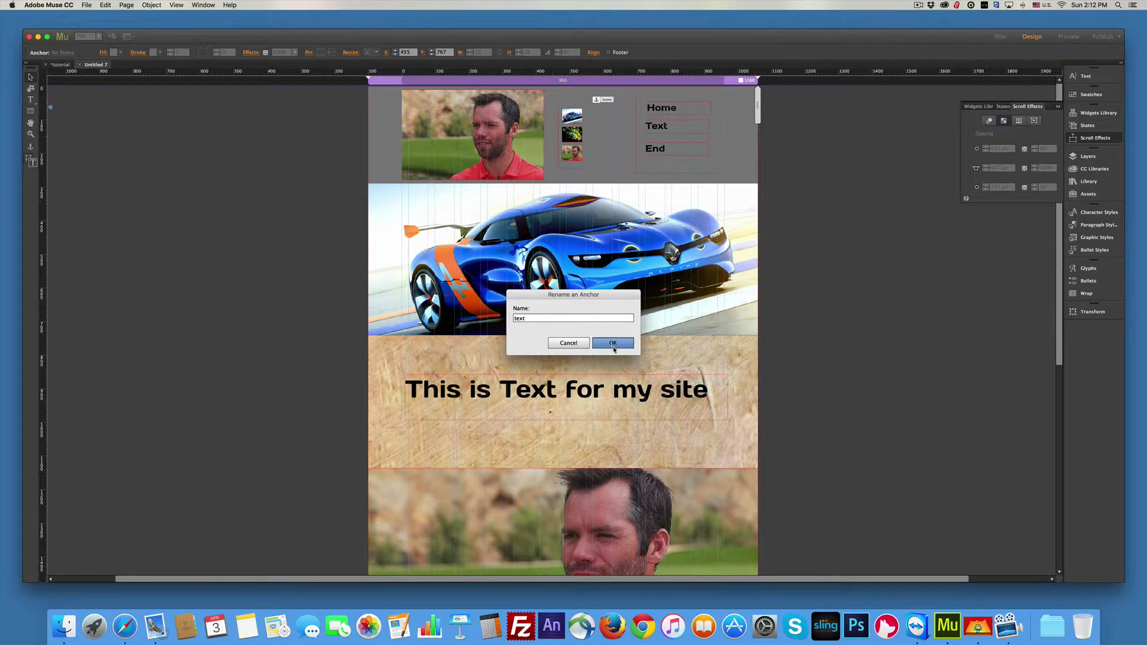
# Confirm the text anchor and add an end anchor at The end footer.
pyautogui.click(613, 344)
pyautogui.scroll(-1, 611, 356)
pyautogui.scroll(-10, 611, 356)
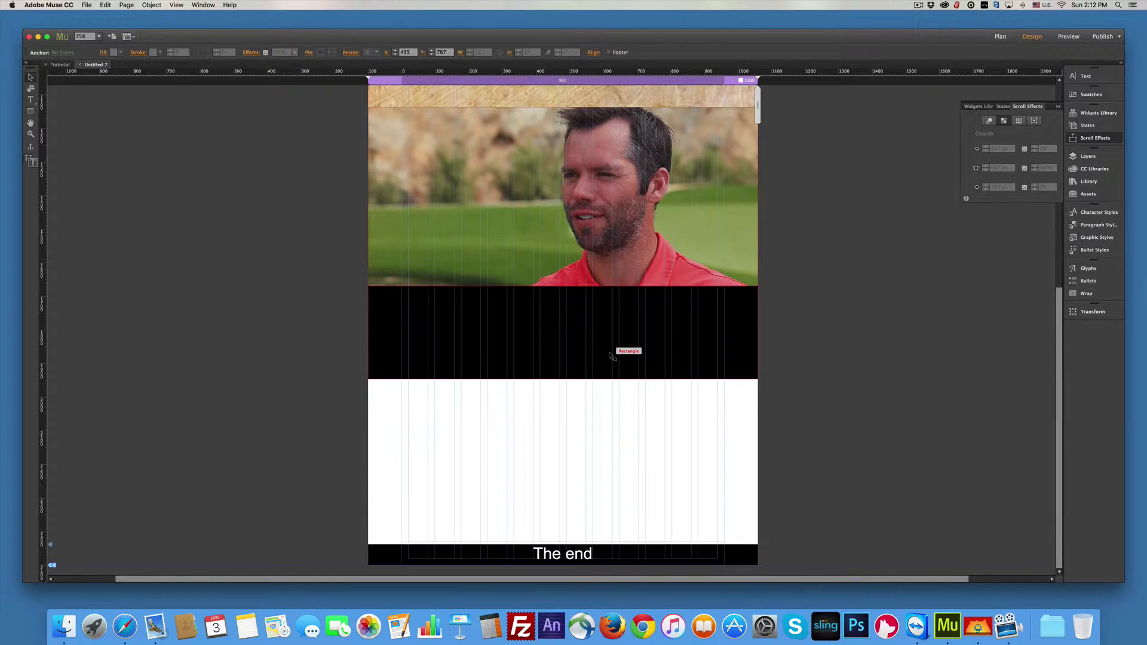
pyautogui.click(31, 148)
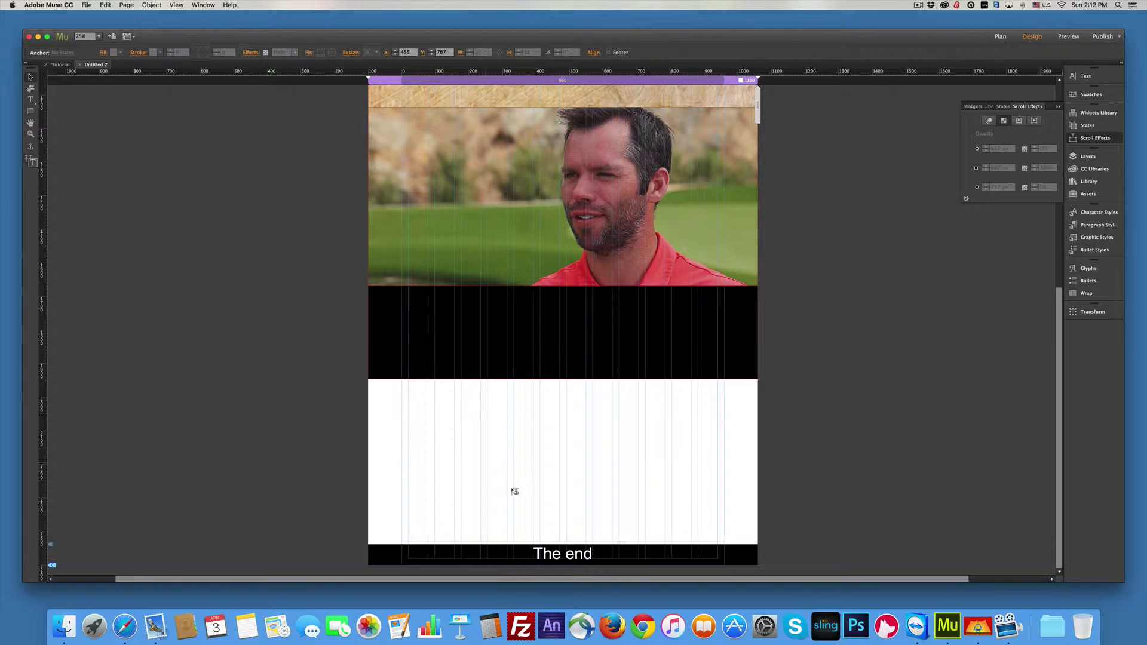
pyautogui.click(557, 534)
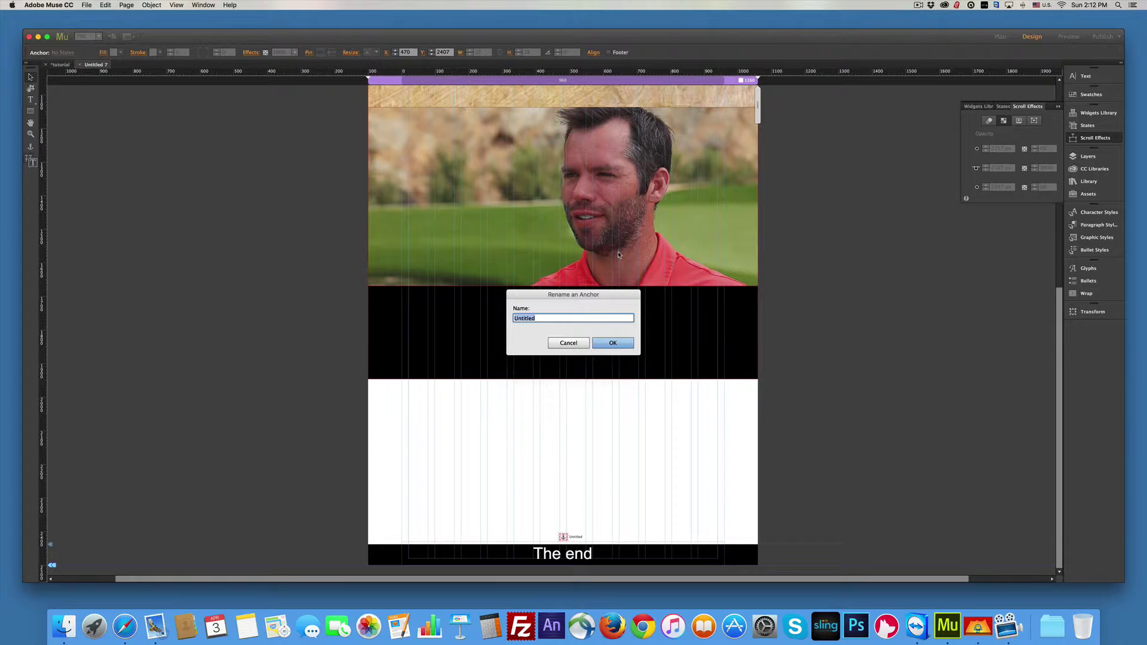
pyautogui.write('end')
pyautogui.press('Return')
# Scroll back up to the header showing the Home/Text/End menu.
pyautogui.scroll(5, 662, 227)
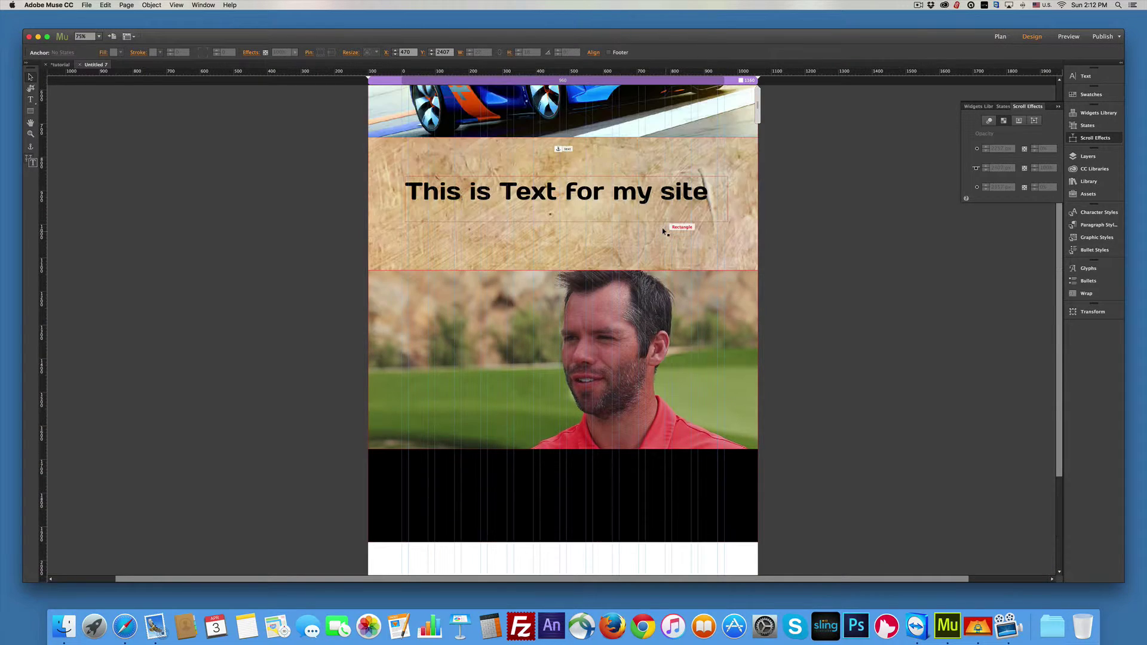
pyautogui.scroll(2, 662, 228)
pyautogui.scroll(5, 662, 228)
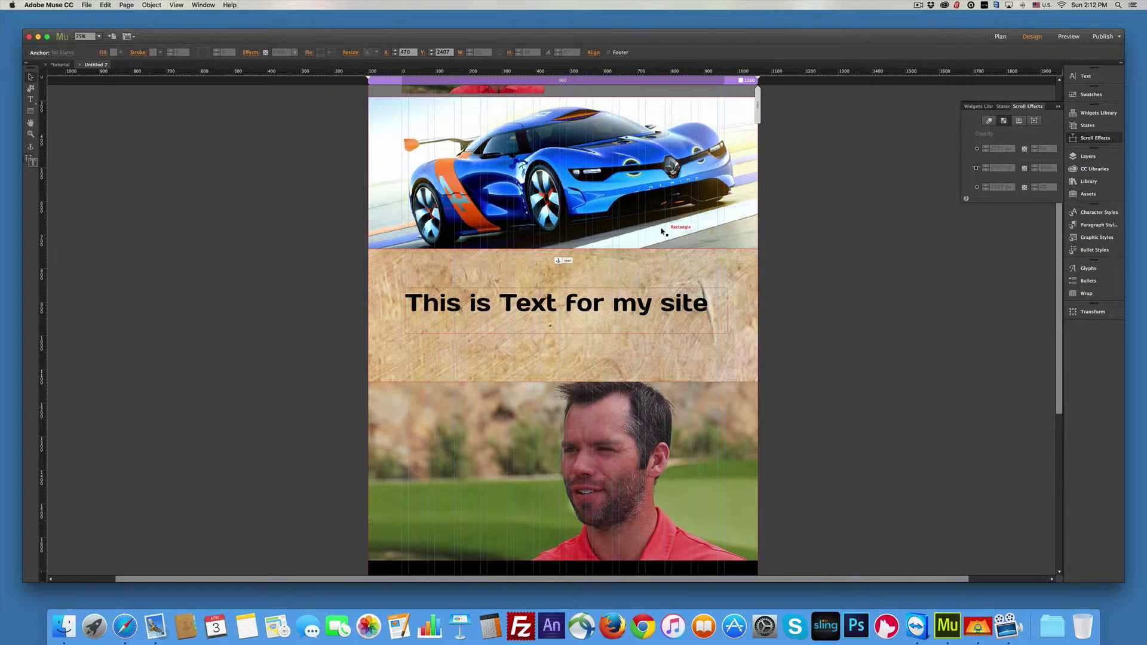
pyautogui.scroll(1, 662, 232)
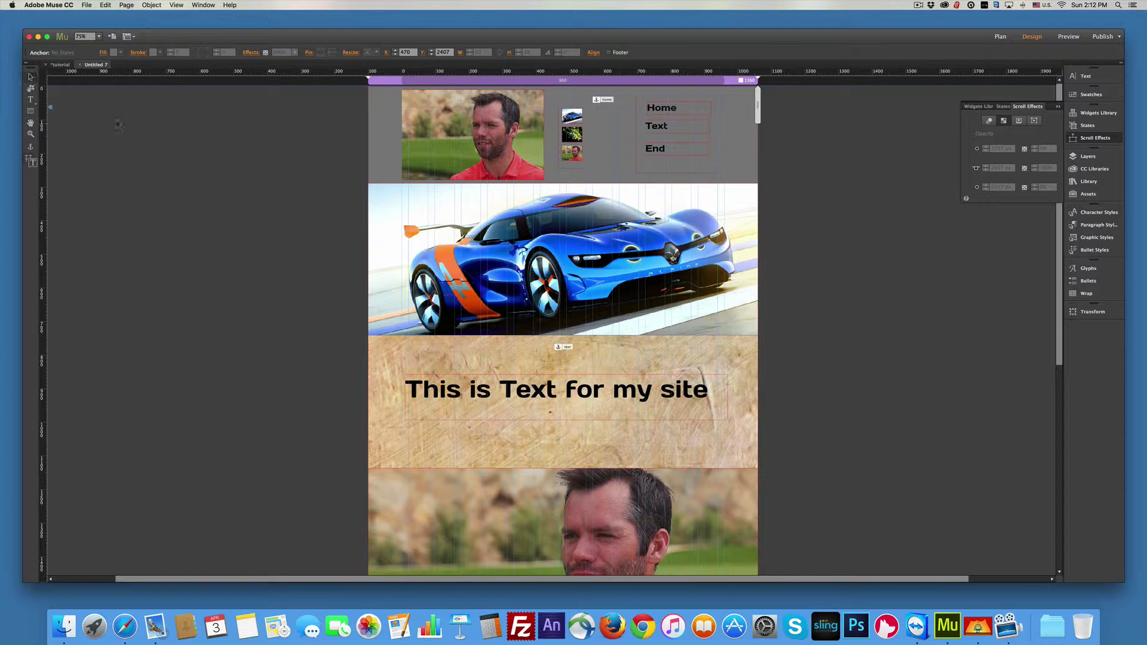
# Link the Home and Text menu items to the home and text anchors.
pyautogui.click(43, 84)
pyautogui.click(678, 106)
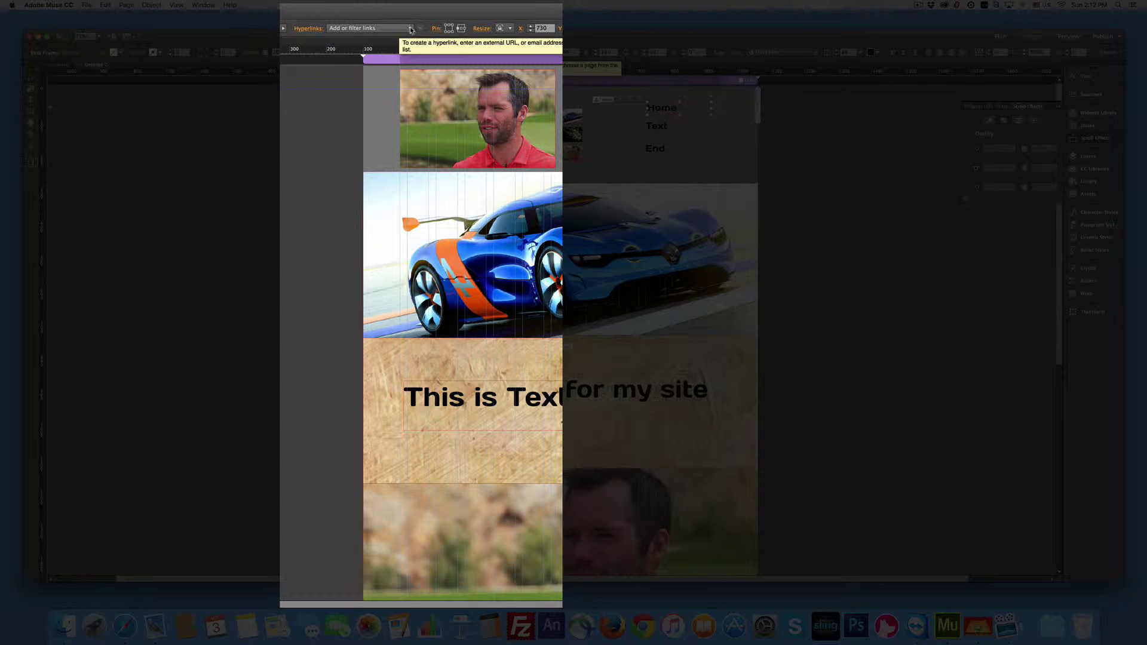
pyautogui.click(397, 53)
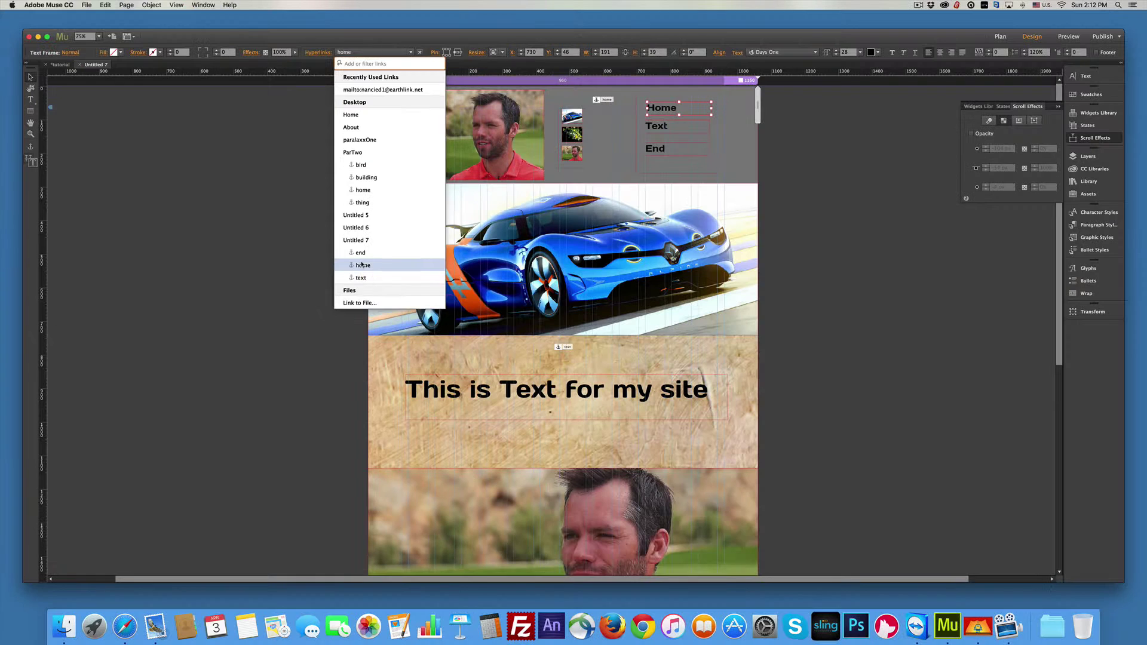
pyautogui.click(357, 261)
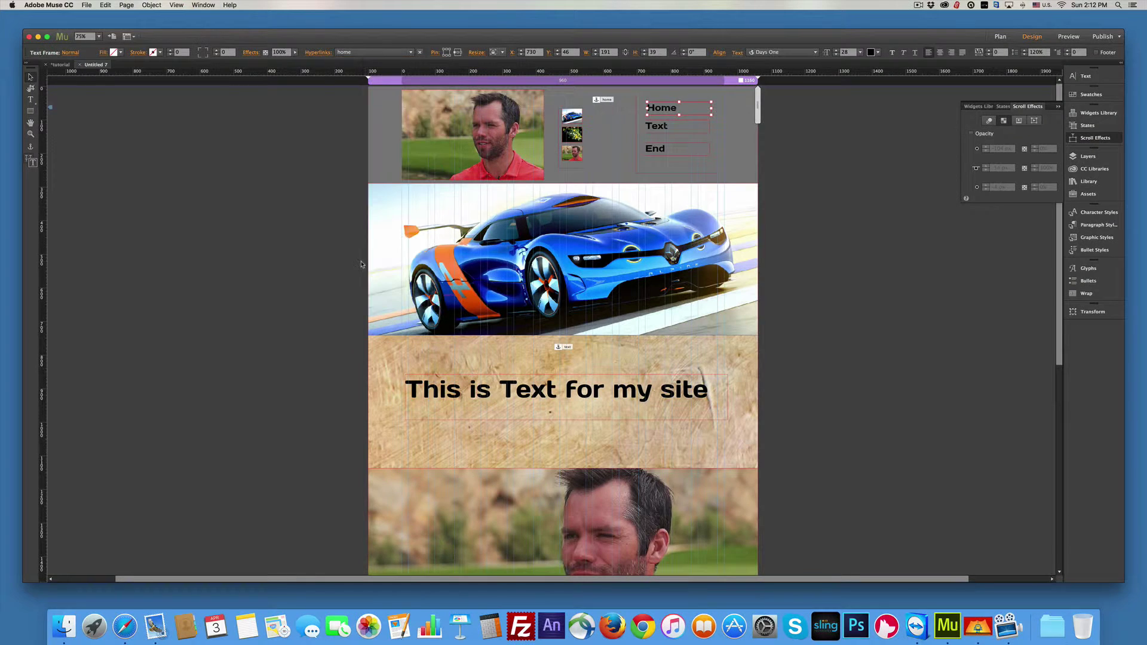
pyautogui.click(663, 123)
pyautogui.click(350, 53)
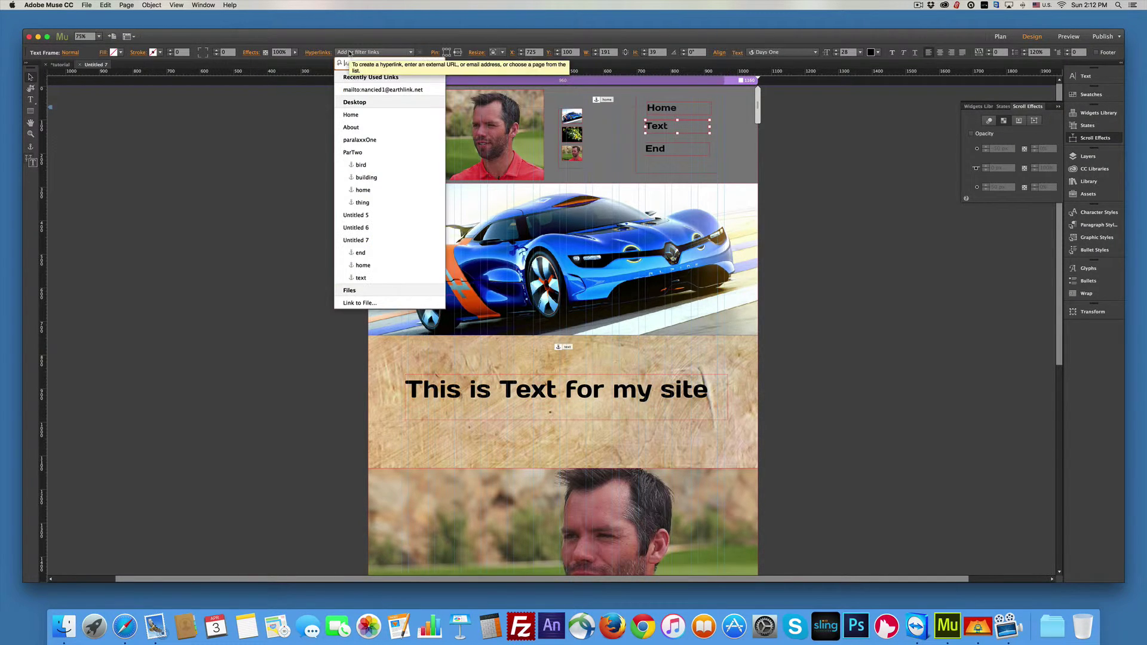
pyautogui.click(360, 278)
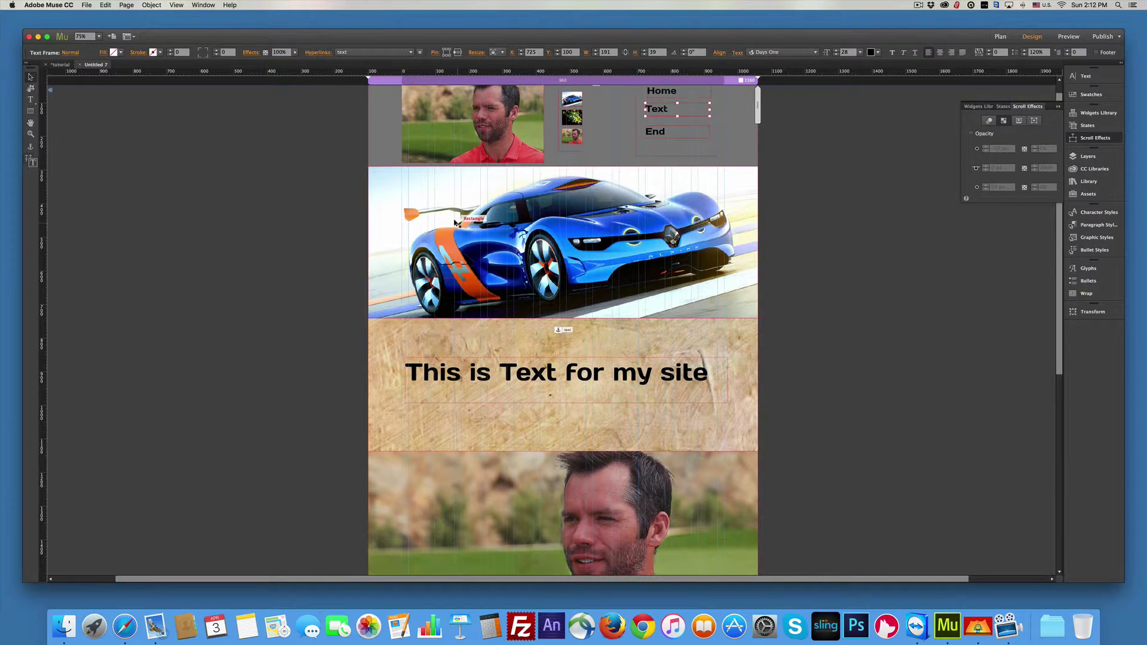
# Link End to the end anchor and preview the page in the browser.
pyautogui.scroll(-1, 662, 147)
pyautogui.click(660, 133)
pyautogui.click(358, 52)
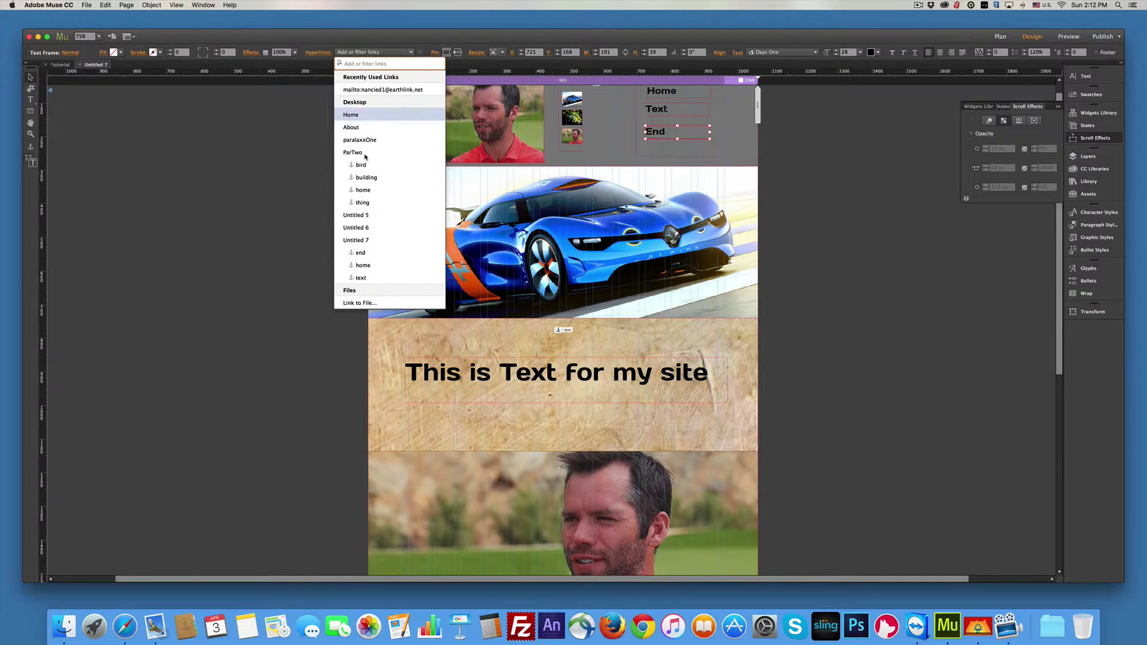
pyautogui.click(360, 253)
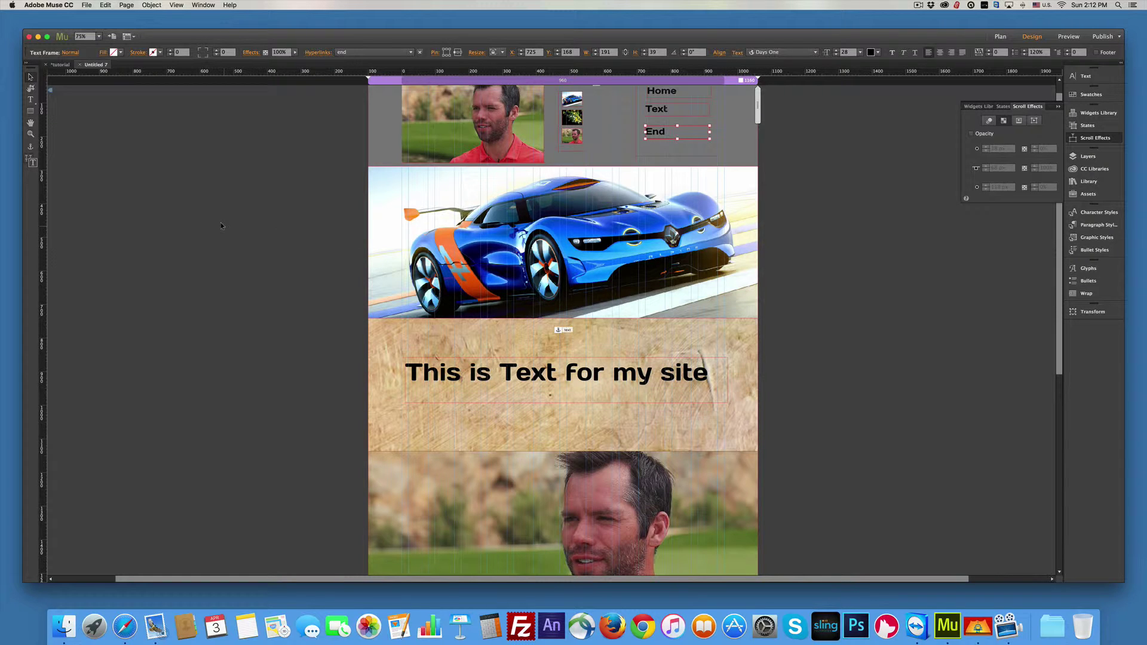
pyautogui.press('super+alt+e')
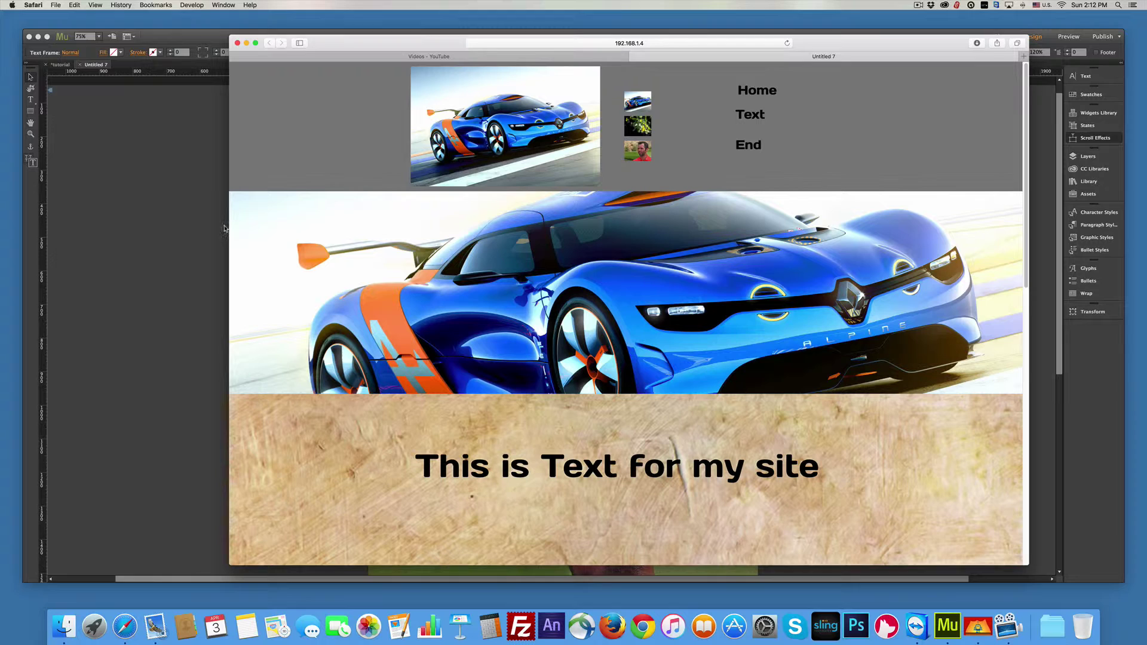
# Test the Text and End links in the Safari preview, then return to Muse.
pyautogui.click(746, 115)
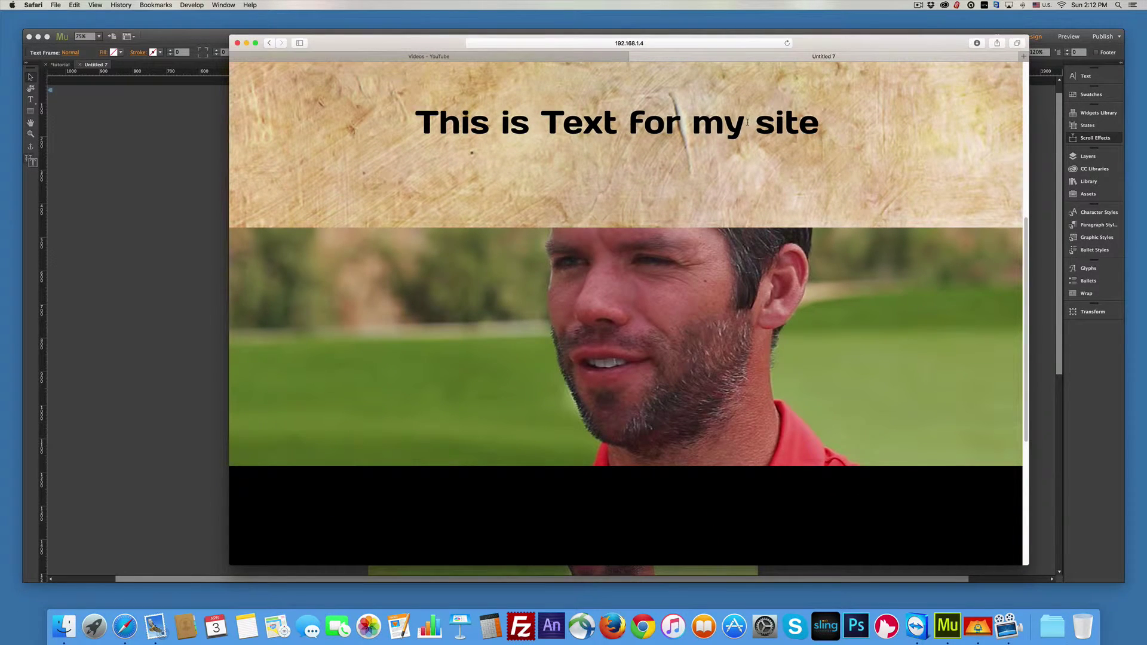
pyautogui.scroll(6, 747, 123)
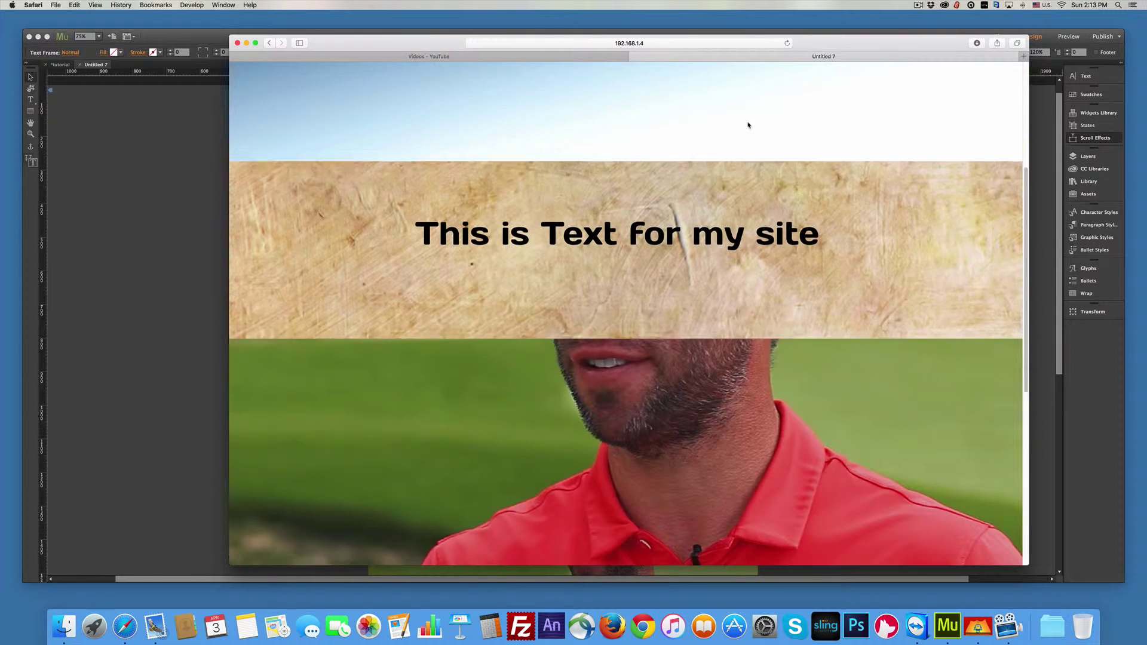
pyautogui.click(748, 146)
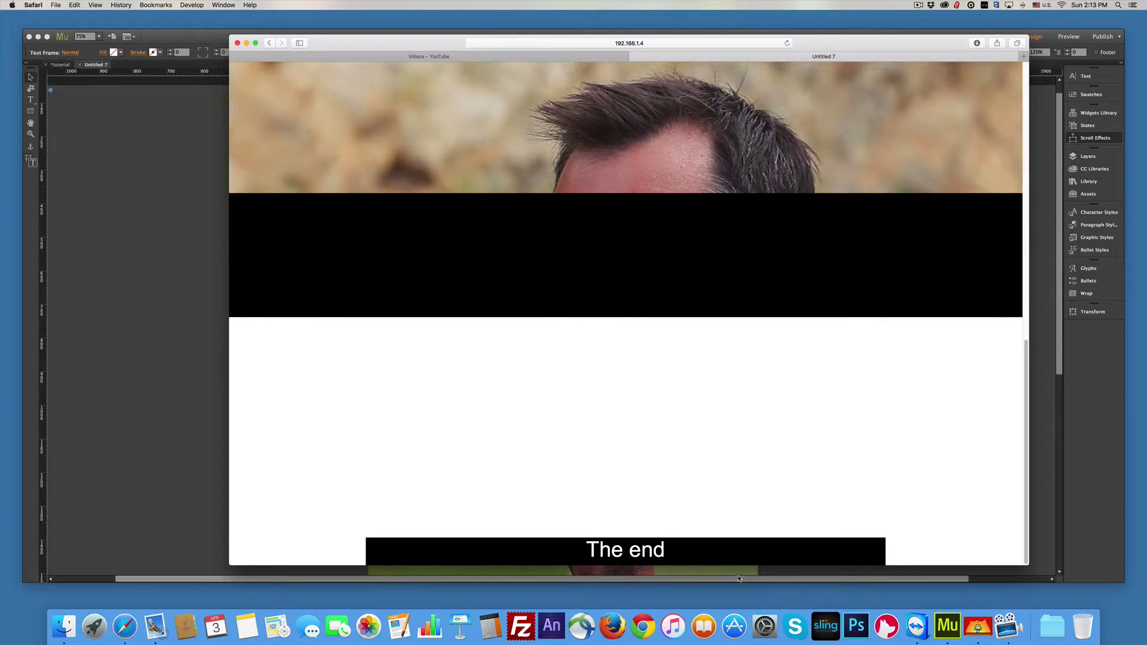
pyautogui.click(161, 333)
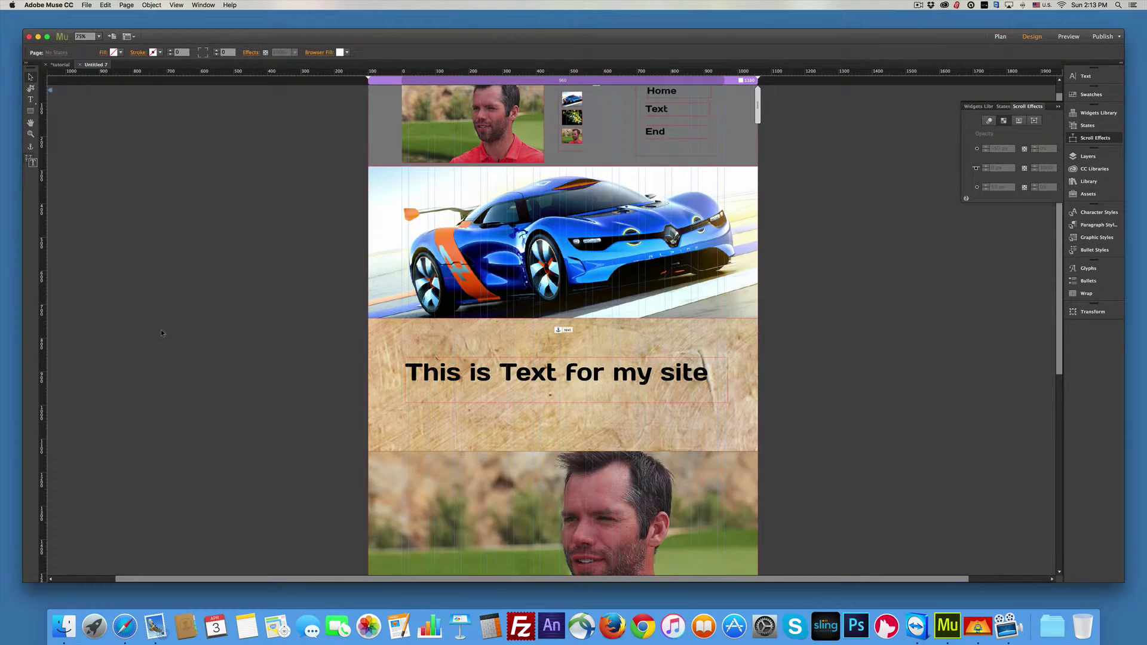
# Open C-Master from Plan view and stretch its black The end footer to full page width.
pyautogui.click(60, 64)
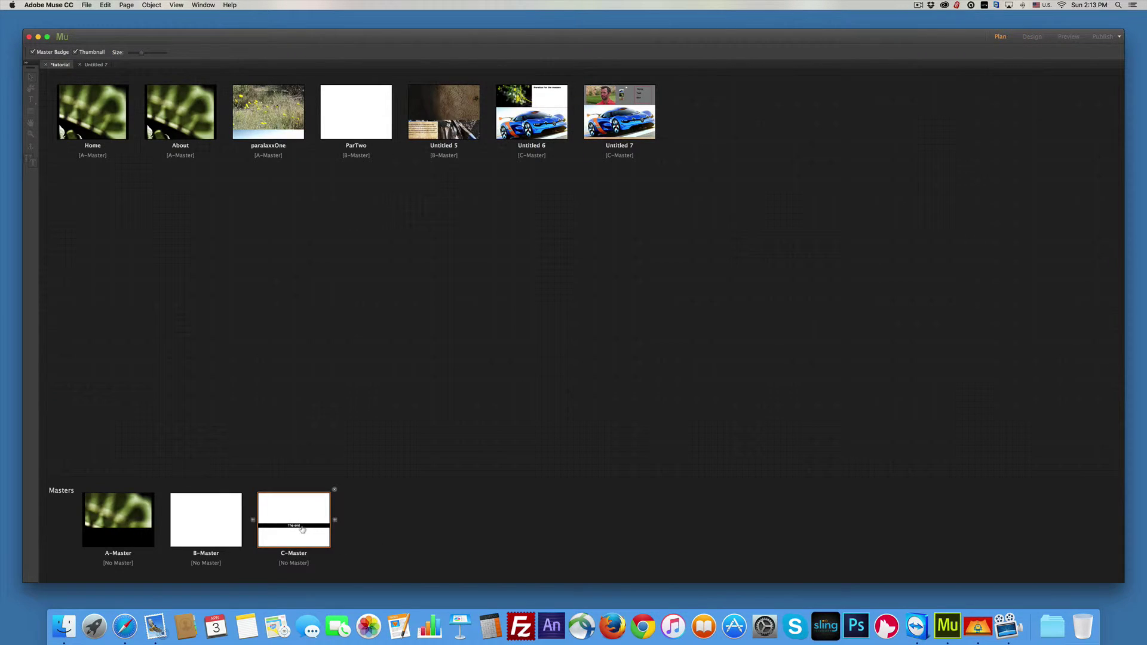
pyautogui.doubleClick(328, 521)
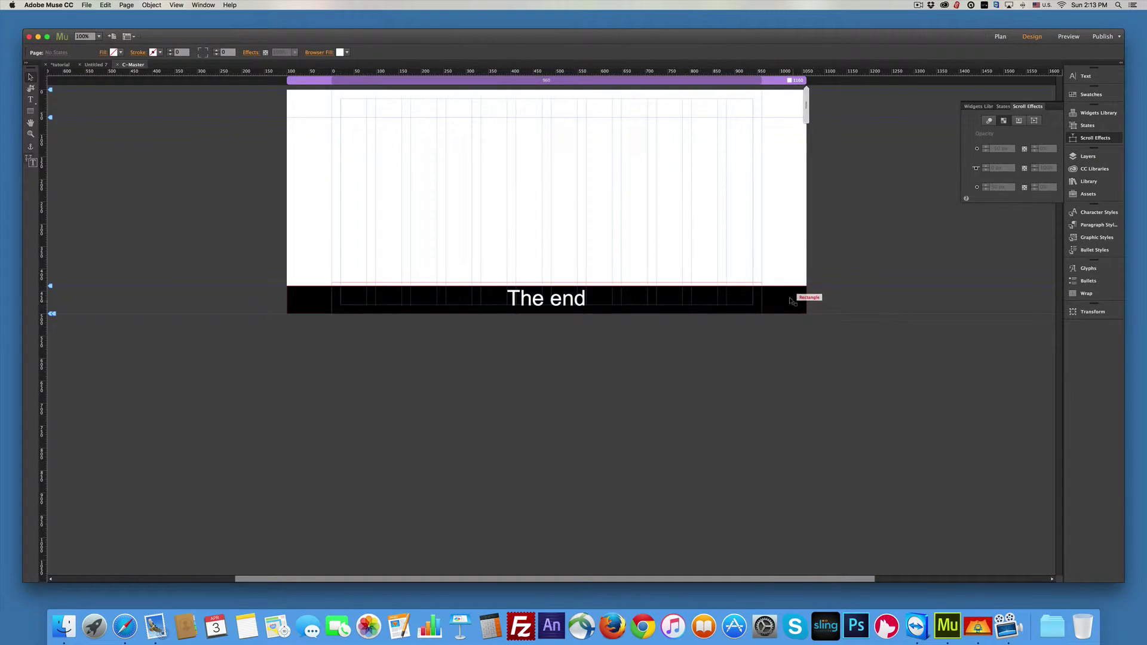
pyautogui.click(804, 299)
pyautogui.moveTo(806, 300); pyautogui.dragTo(810, 297)
pyautogui.moveTo(809, 297); pyautogui.dragTo(806, 298)
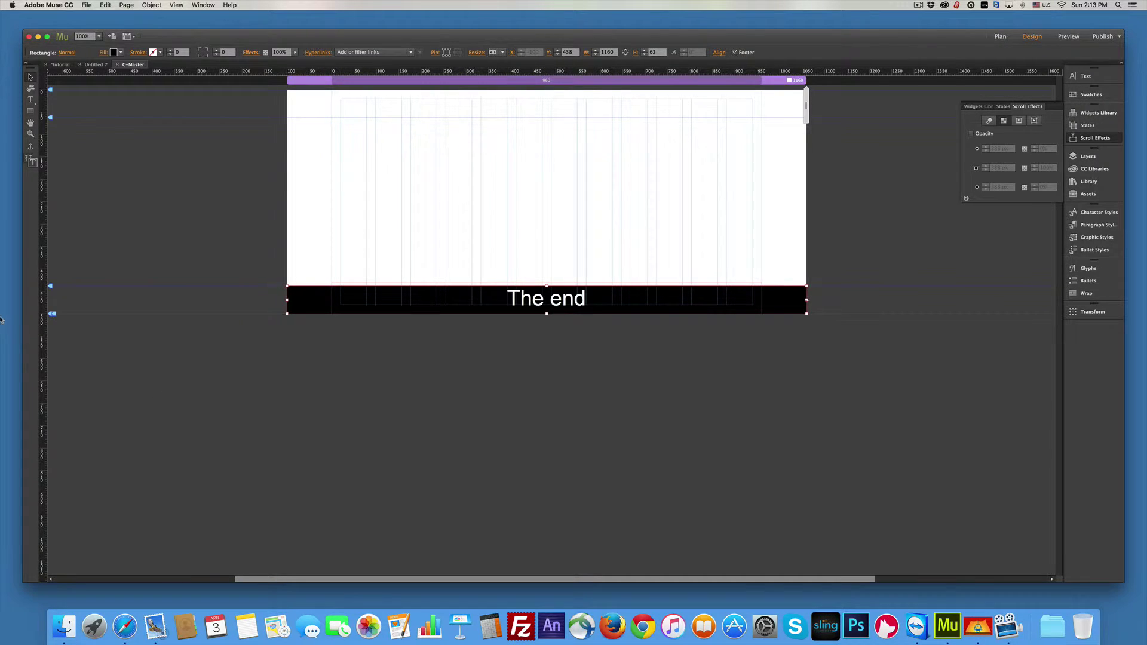
# Preview Untitled 7 in Safari, check End reaches the full-width footer, then return to Muse.
pyautogui.click(95, 64)
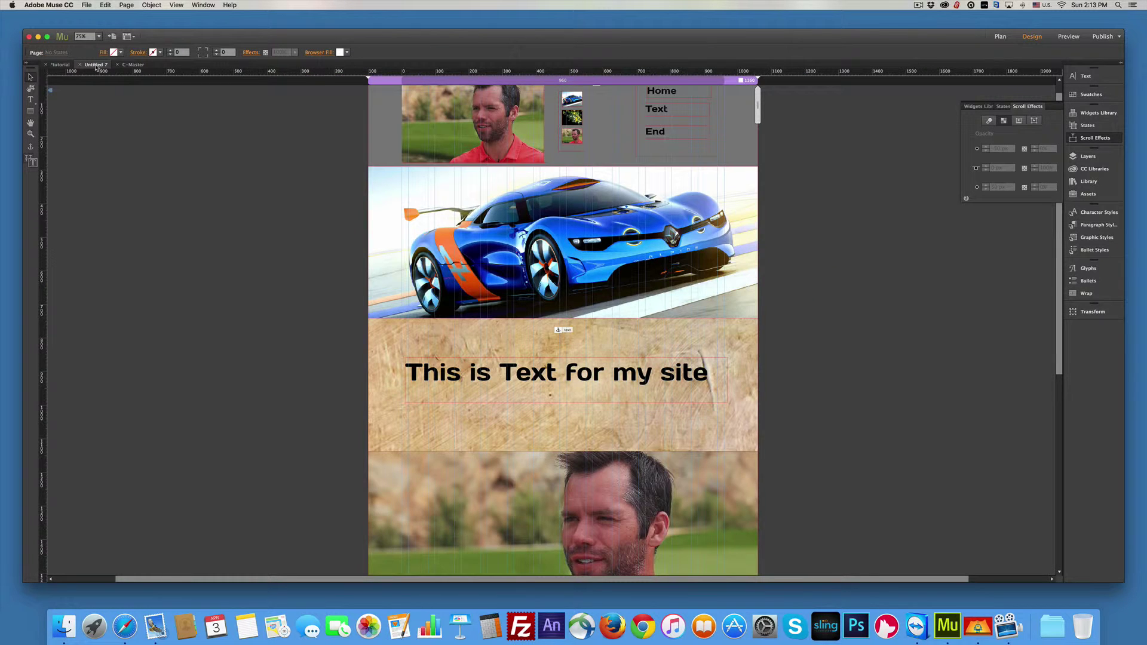
pyautogui.press('super+shift+e')
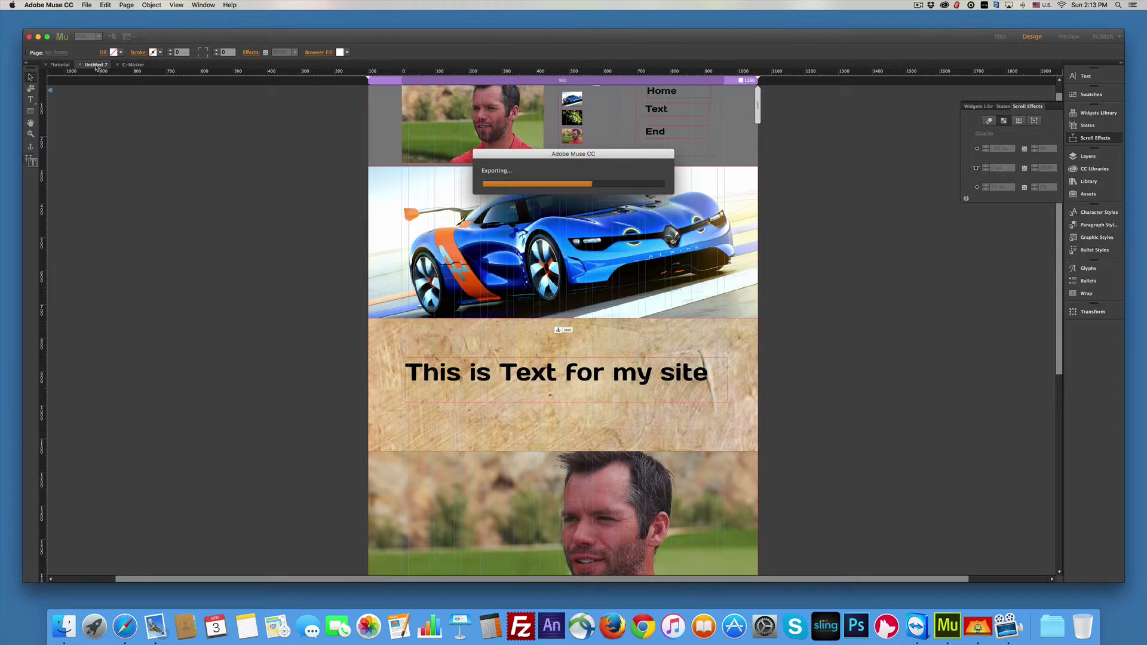
pyautogui.scroll(-15, 586, 221)
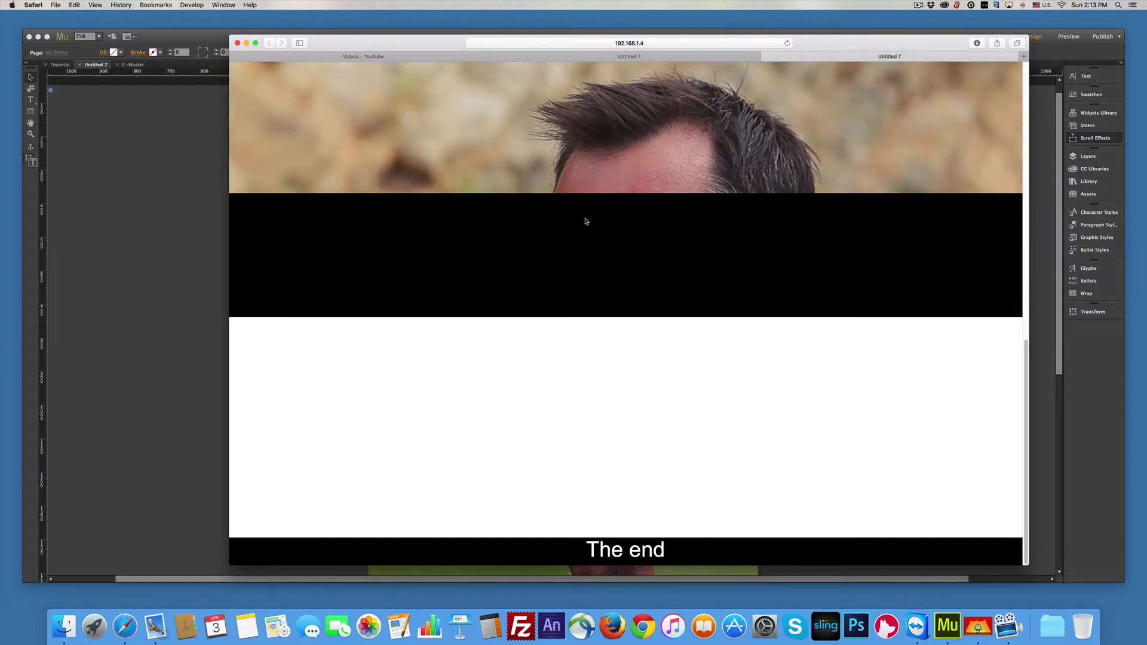
pyautogui.scroll(5, 586, 221)
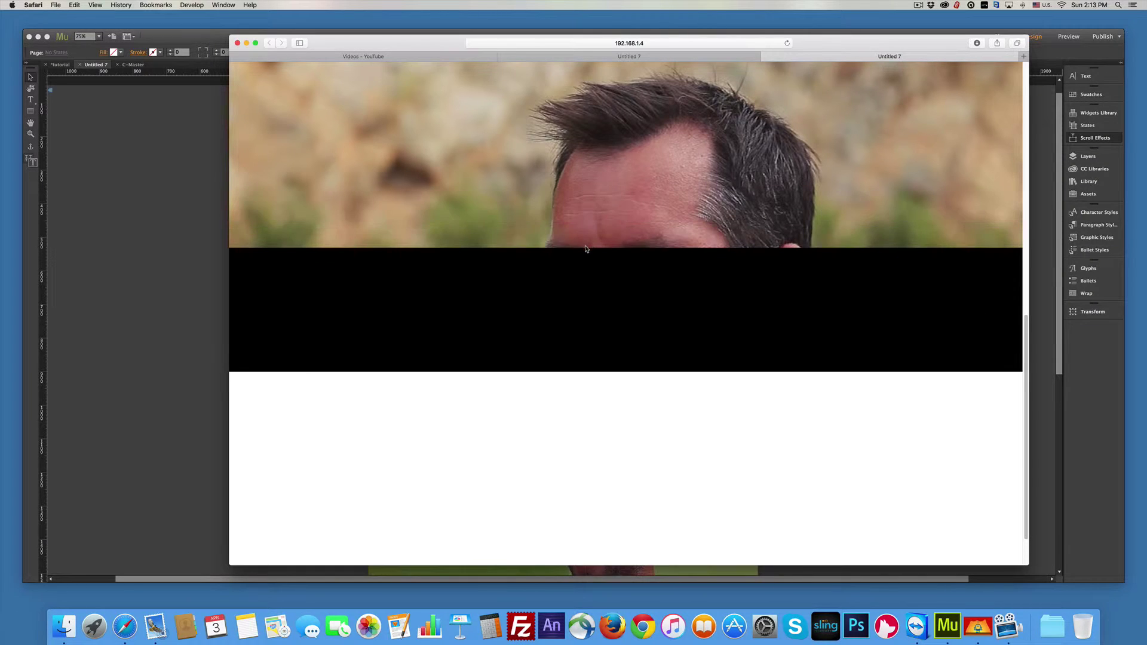
pyautogui.scroll(8, 586, 250)
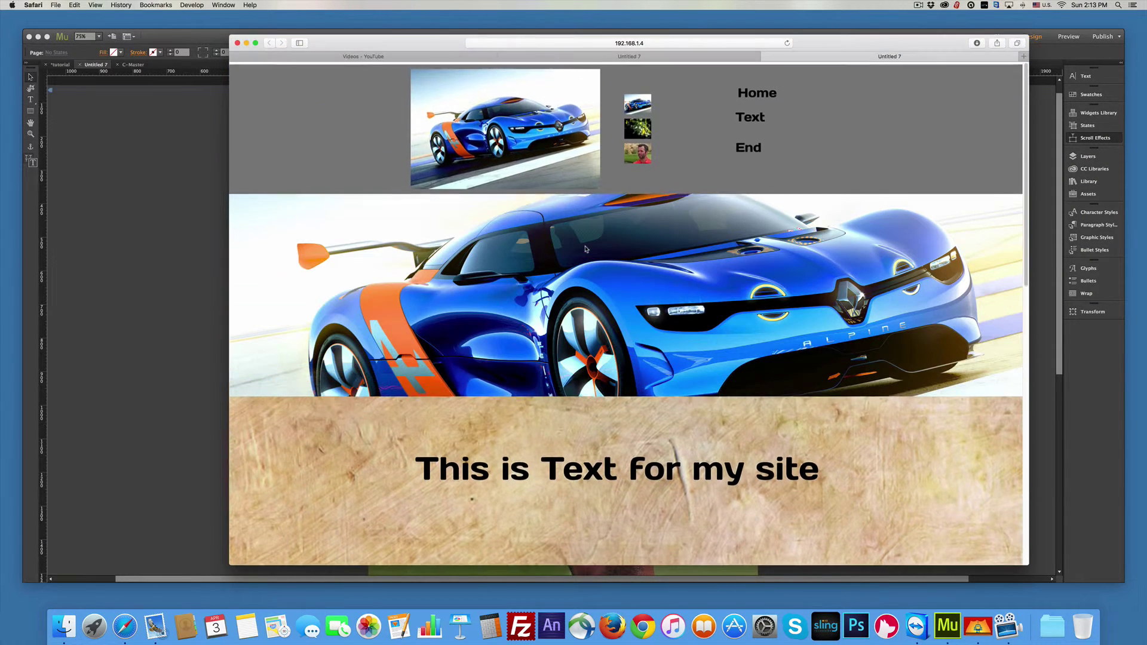
pyautogui.click(755, 147)
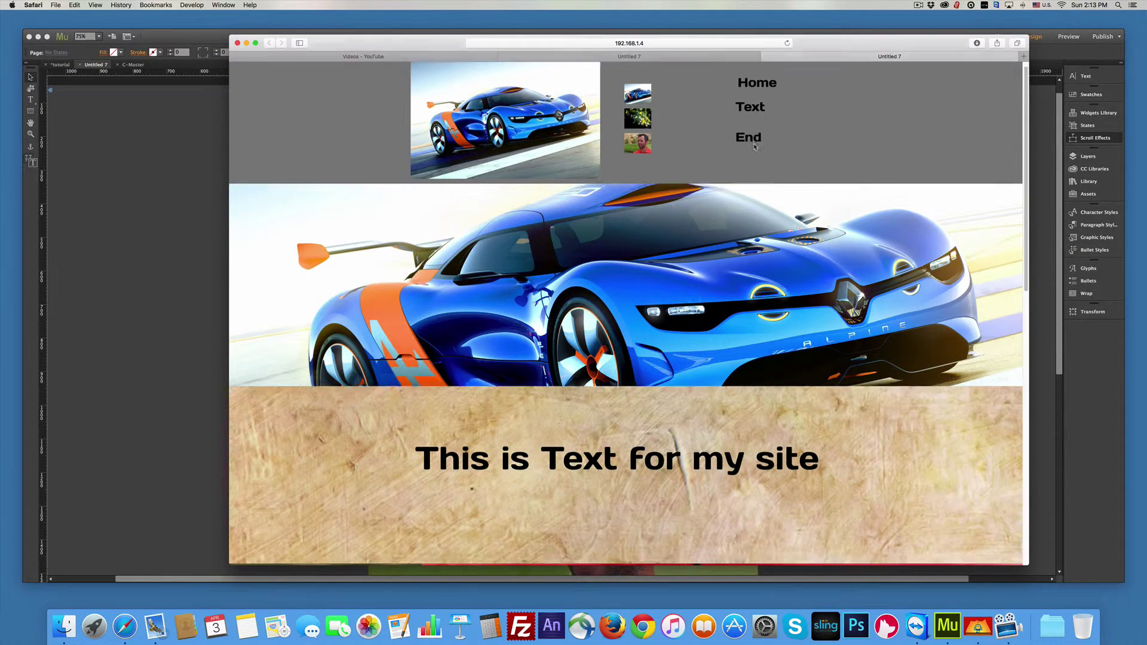
pyautogui.scroll(15, 754, 147)
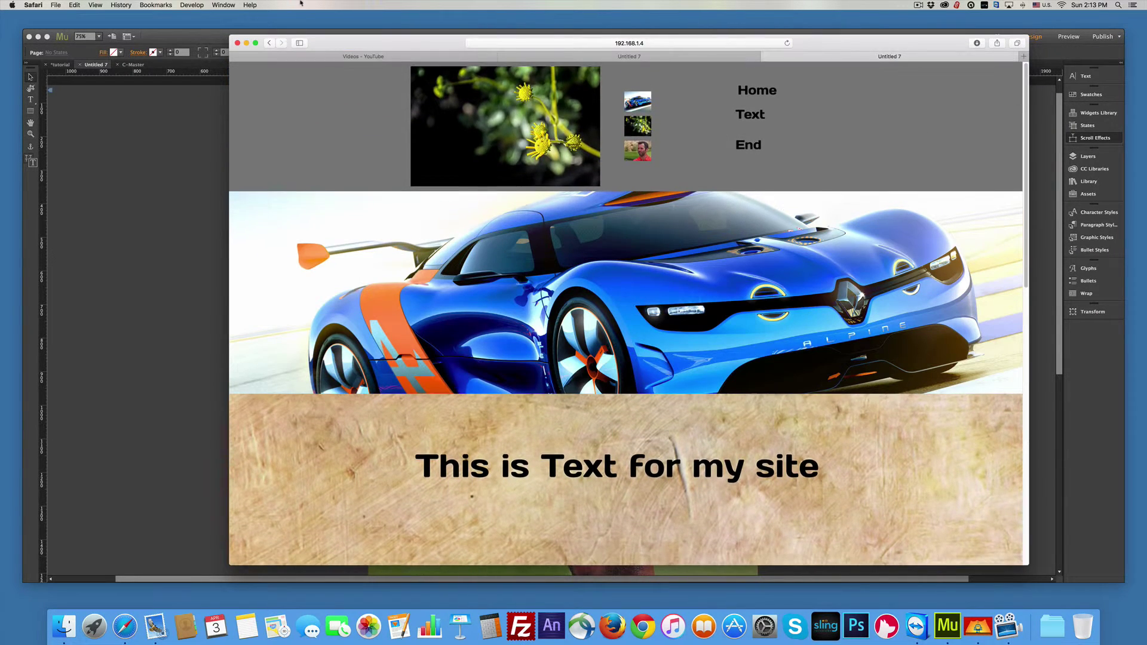
pyautogui.press('super+Tab')
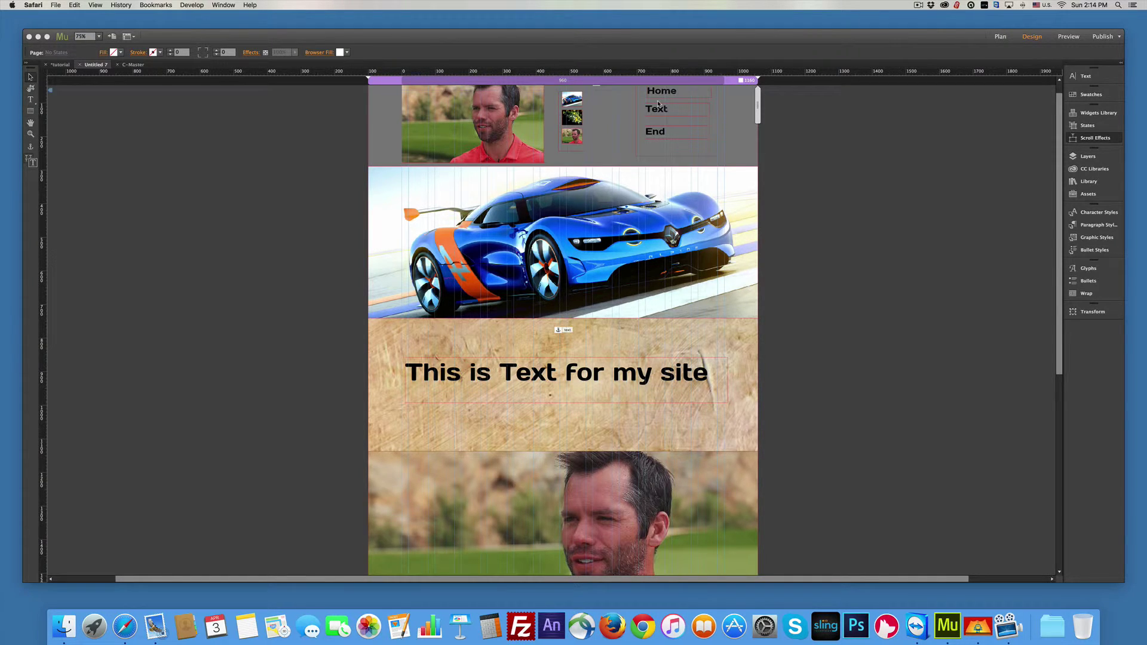
# Select the header's menu box and open a fresh Safari preview of the page.
pyautogui.click(639, 149)
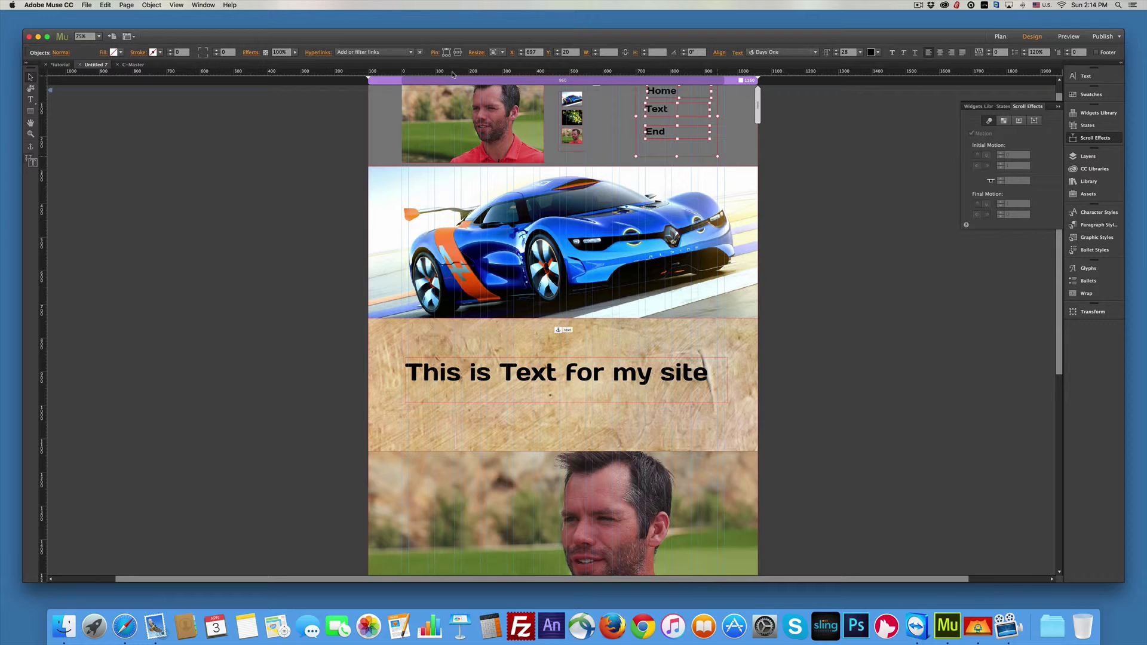
pyautogui.press('super+alt+e')
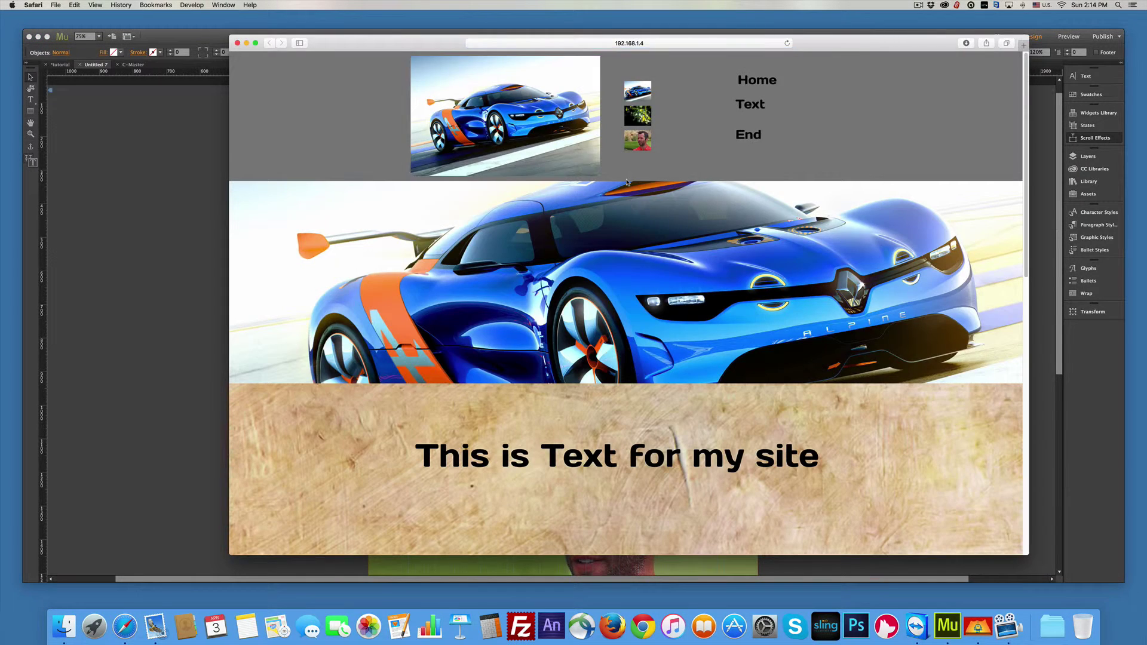
pyautogui.scroll(-5, 627, 182)
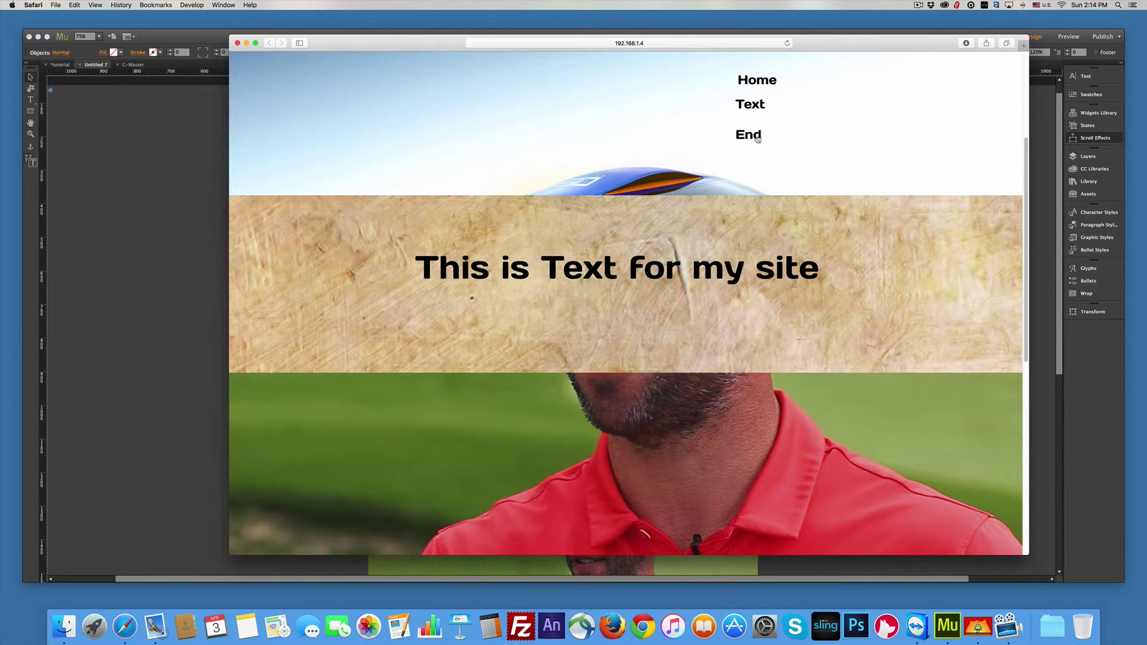
pyautogui.click(756, 138)
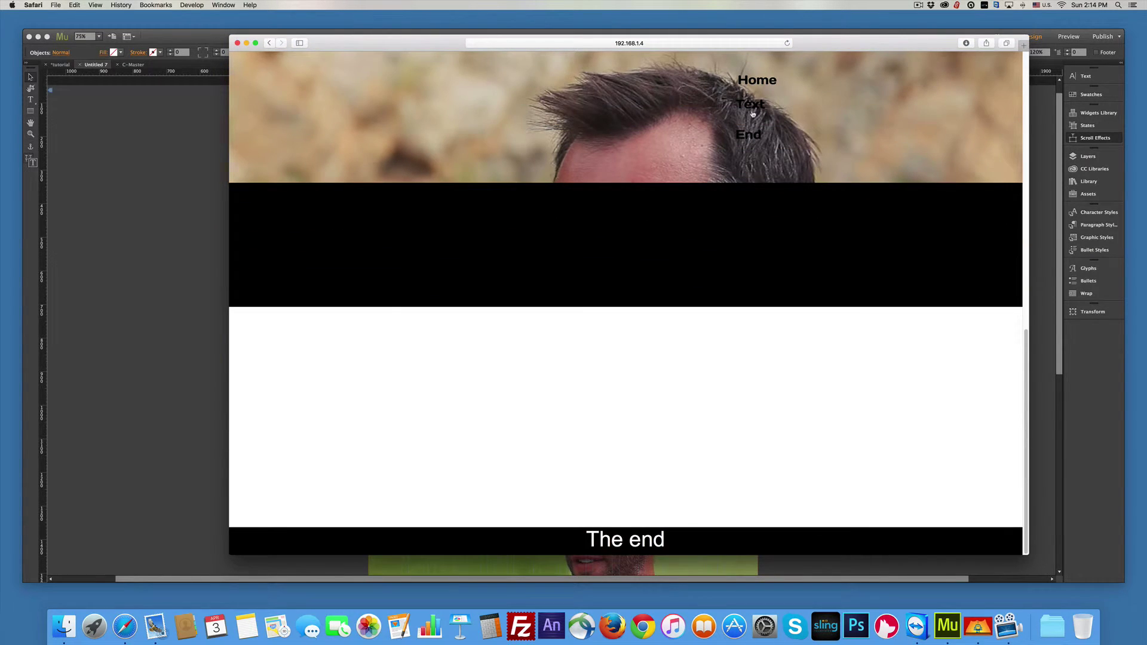
pyautogui.click(753, 113)
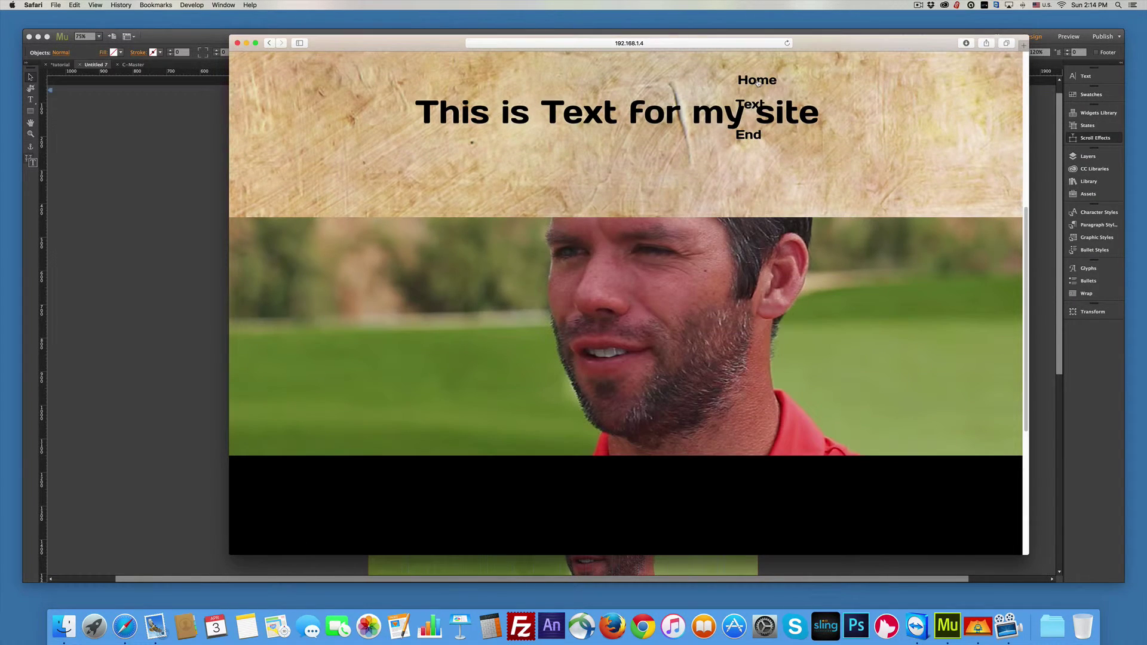
pyautogui.click(758, 82)
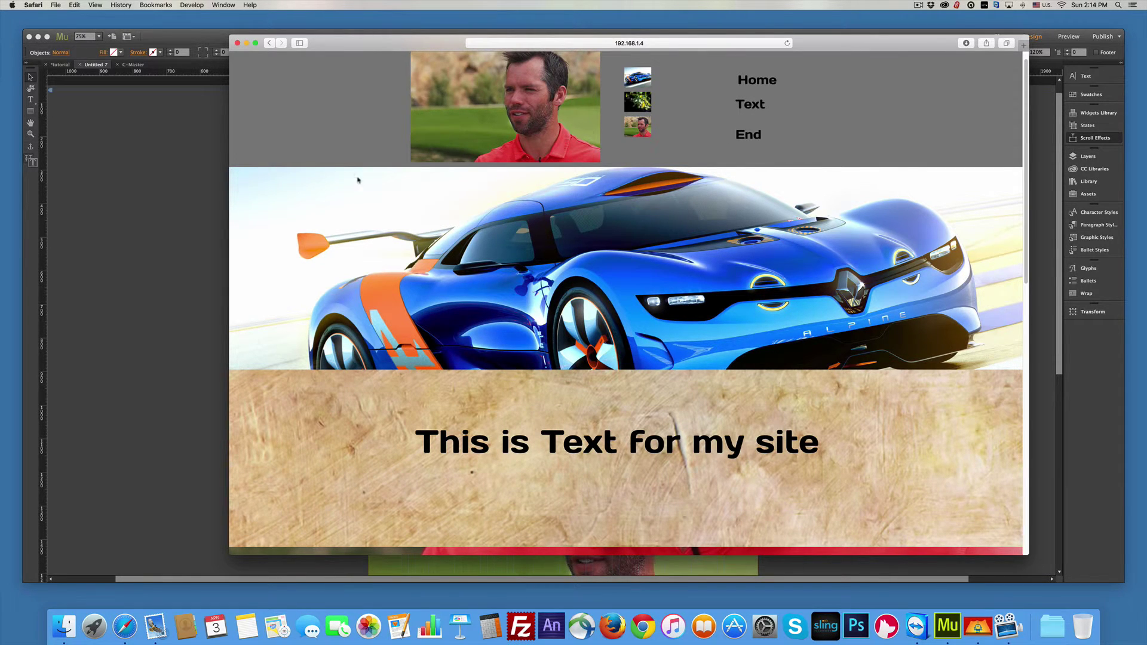
# Back in Muse, select the Home, Text and End frames, apply Align Left, then deselect them.
pyautogui.click(175, 231)
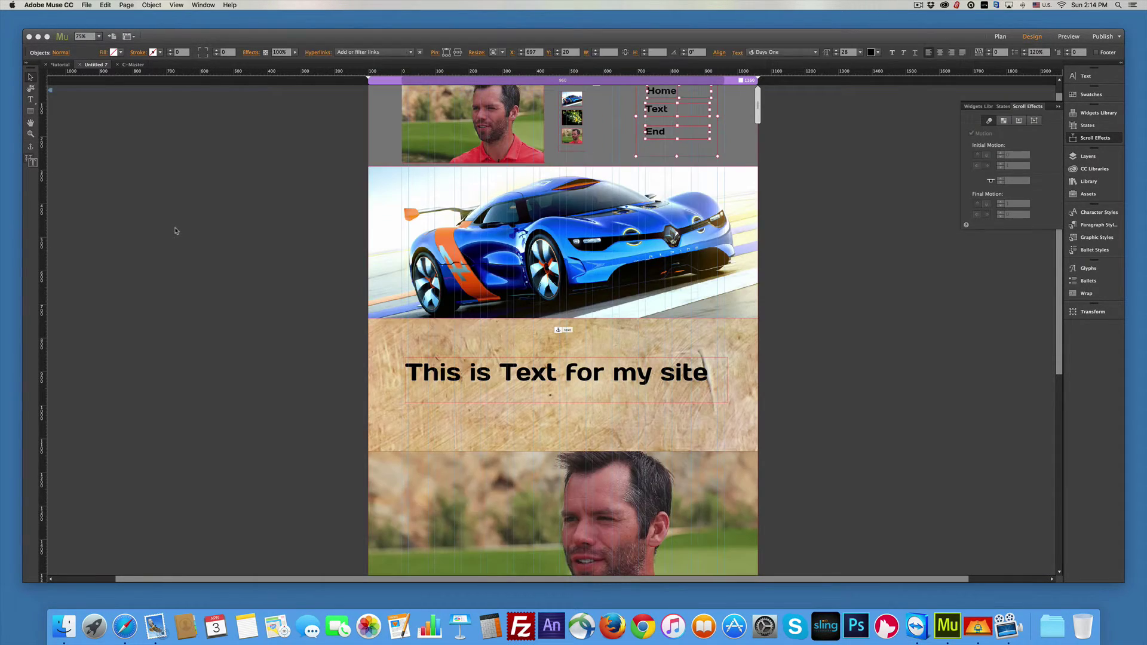
pyautogui.click(658, 90)
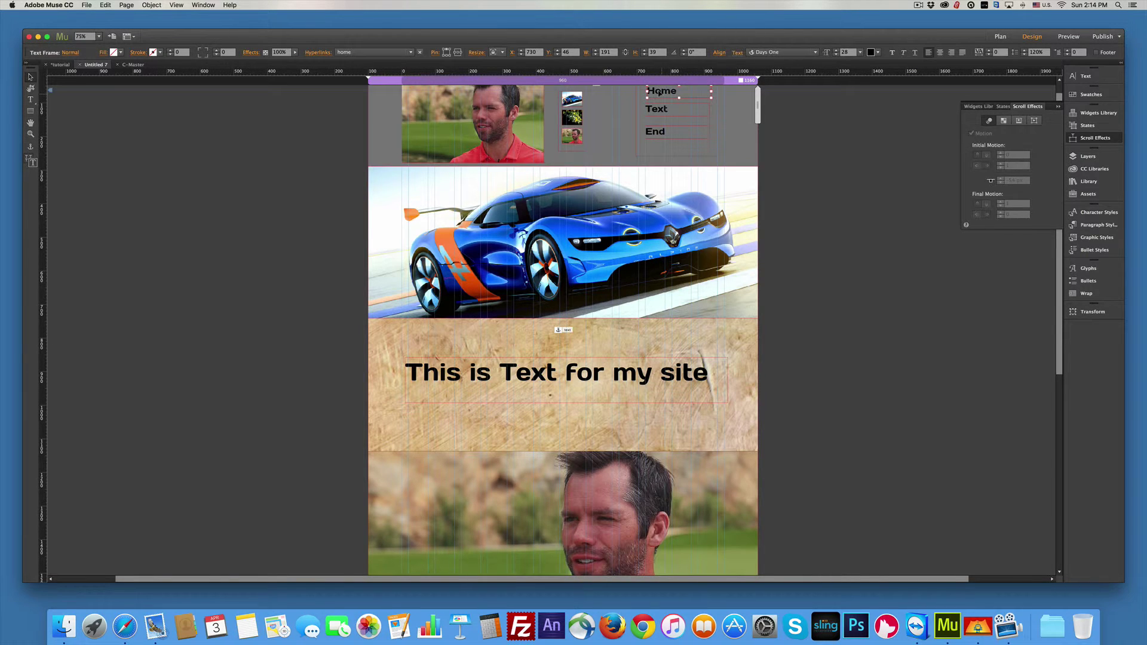
pyautogui.keyDown('shift'); pyautogui.click(659, 127); pyautogui.keyUp('shift')
pyautogui.click(203, 5)
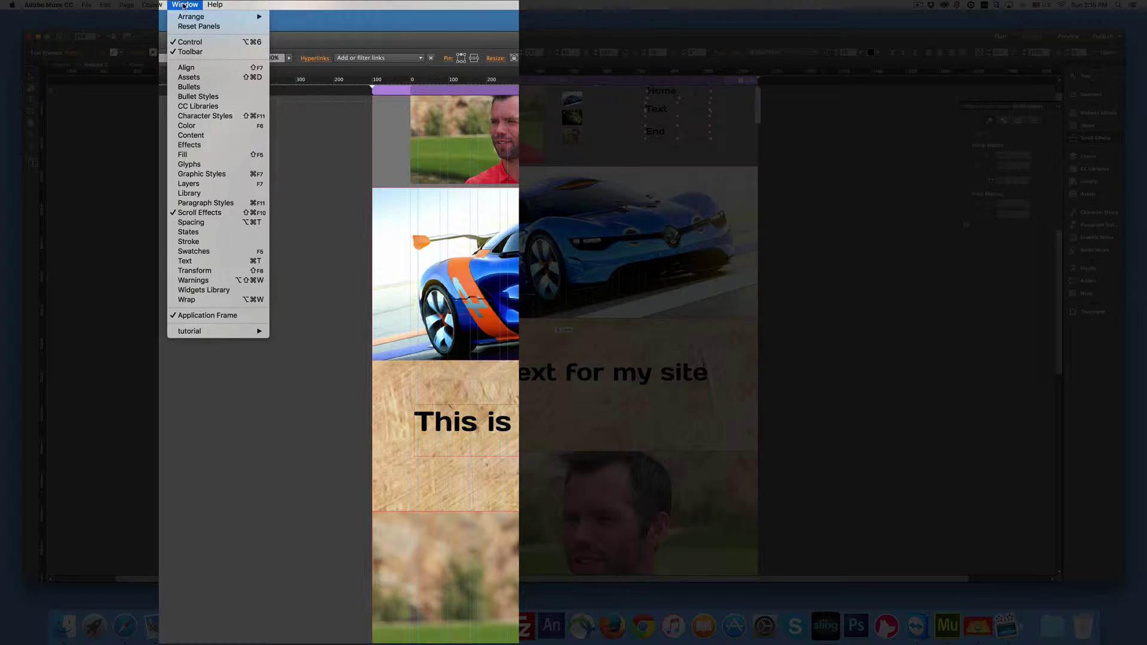
pyautogui.click(187, 69)
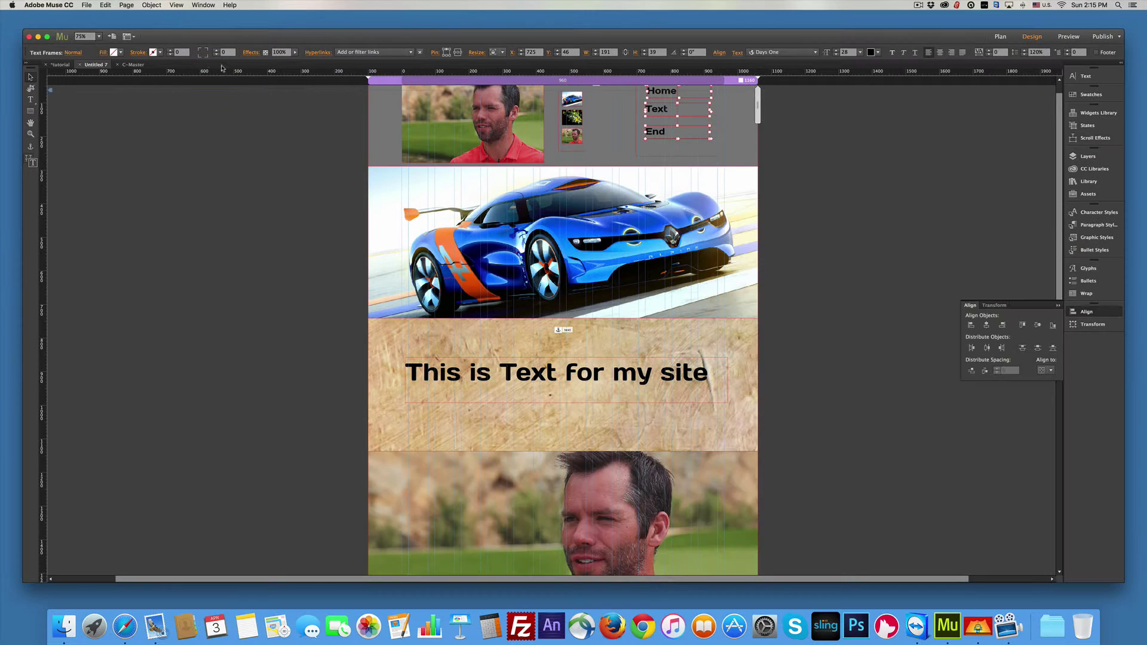
pyautogui.click(971, 326)
pyautogui.click(925, 411)
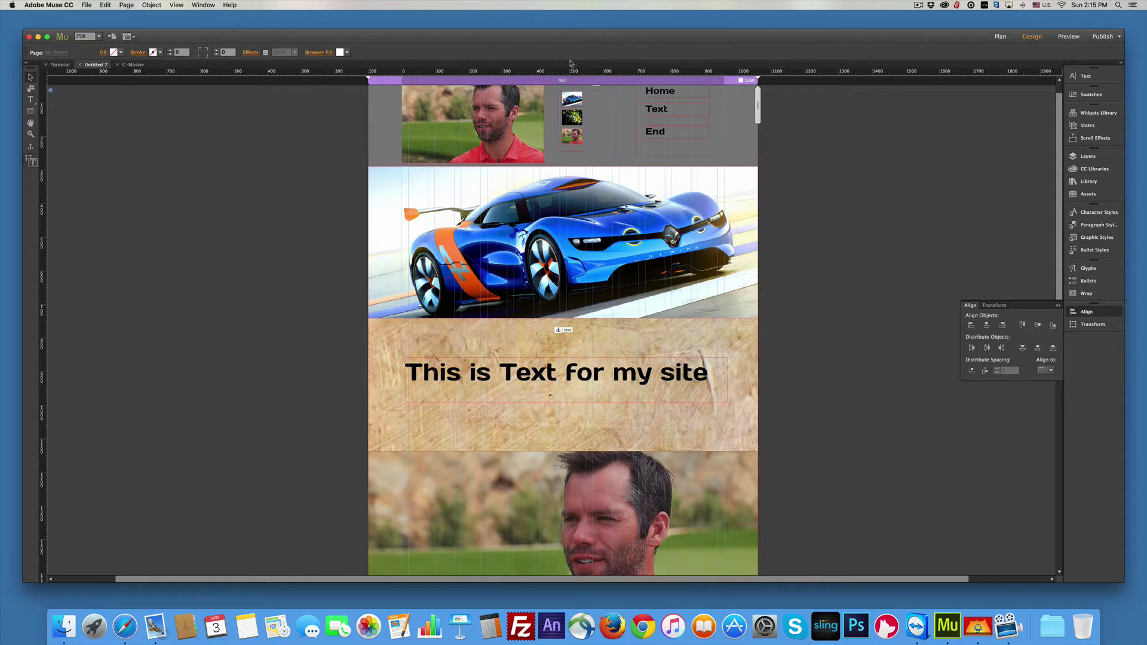
# Give the rectangle behind the menu a White fill and lower its opacity to about 42%.
pyautogui.click(648, 154)
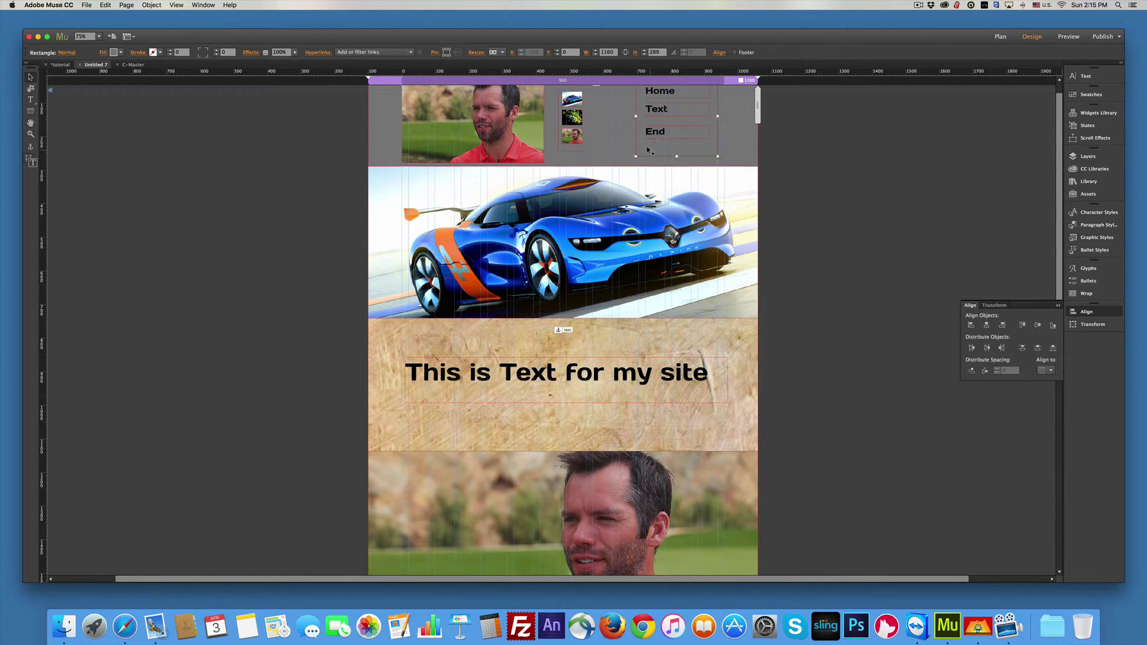
pyautogui.click(119, 53)
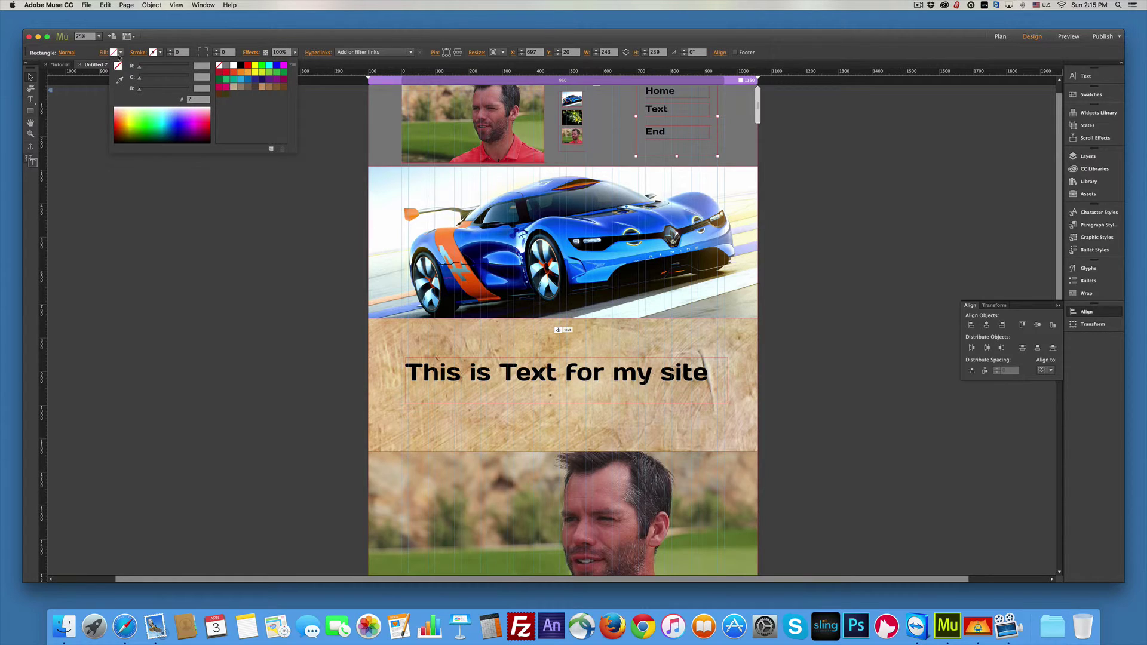
pyautogui.click(233, 66)
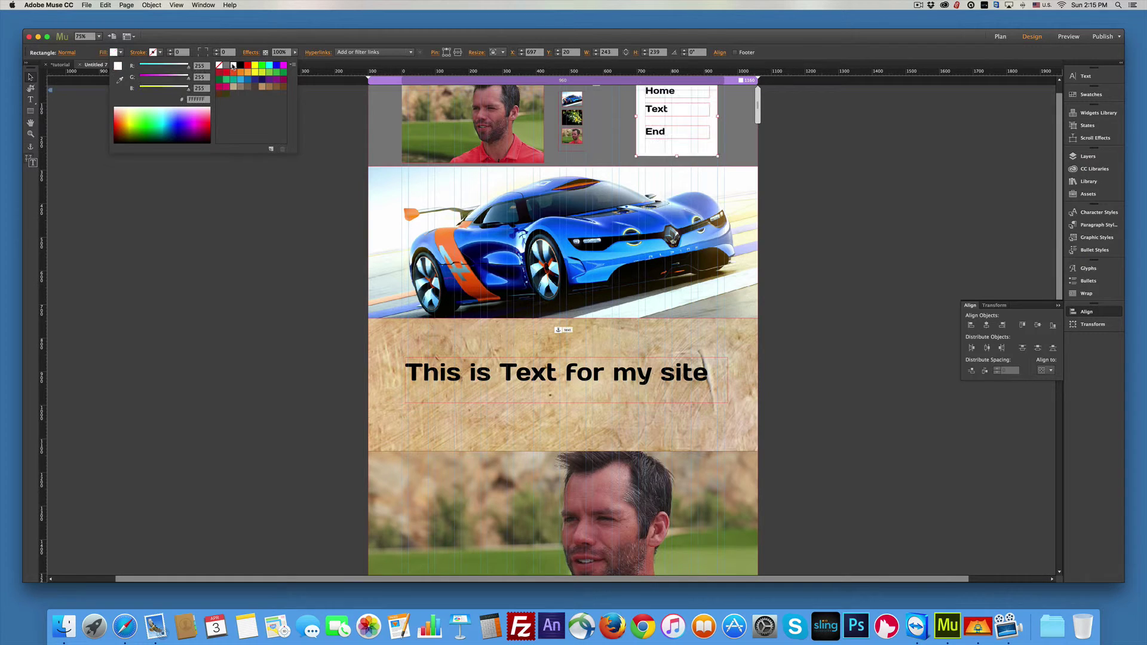
pyautogui.click(295, 52)
pyautogui.moveTo(298, 58); pyautogui.dragTo(273, 59)
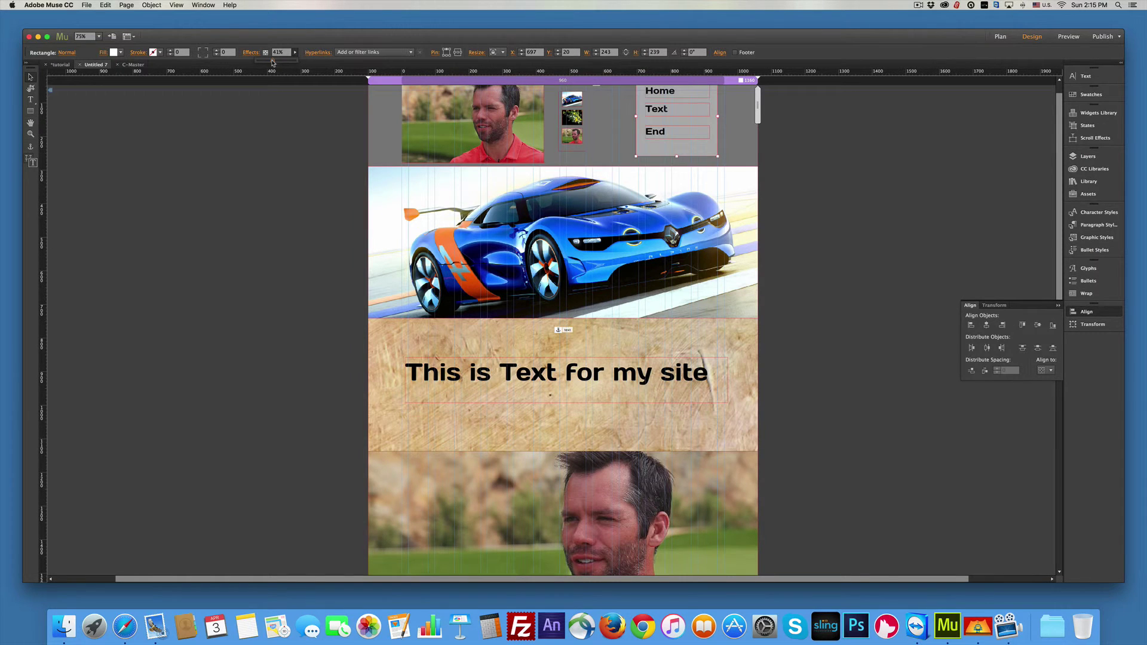
# Preview the page in Safari and scroll down through the sections.
pyautogui.press('super+alt+e')
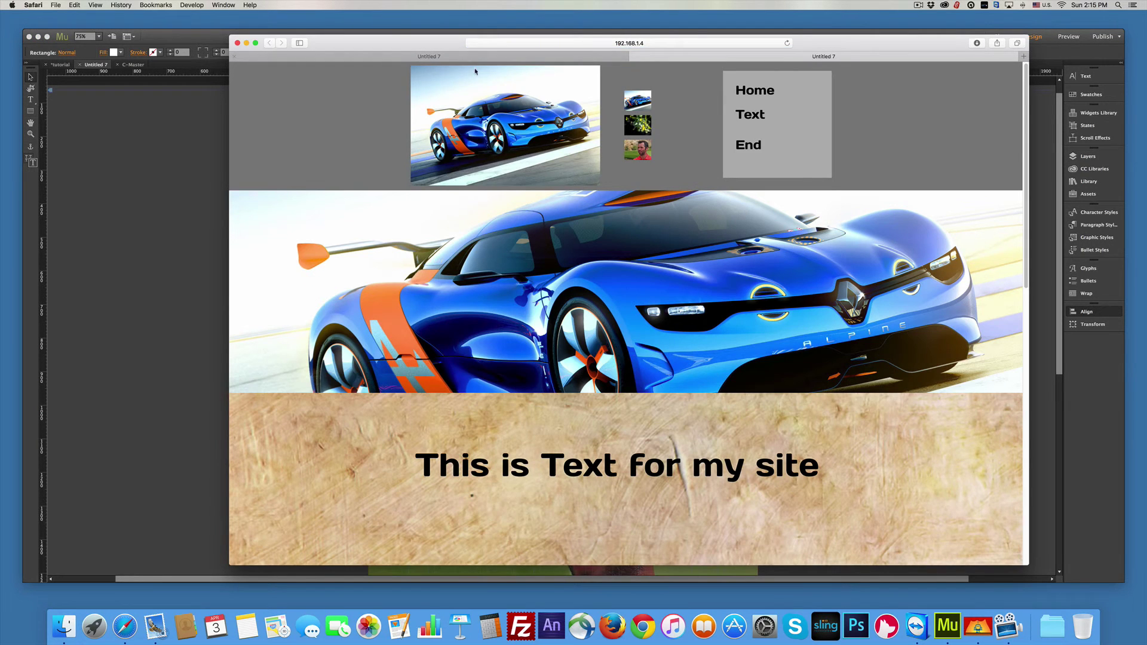
pyautogui.scroll(-5, 475, 98)
pyautogui.scroll(-10, 475, 98)
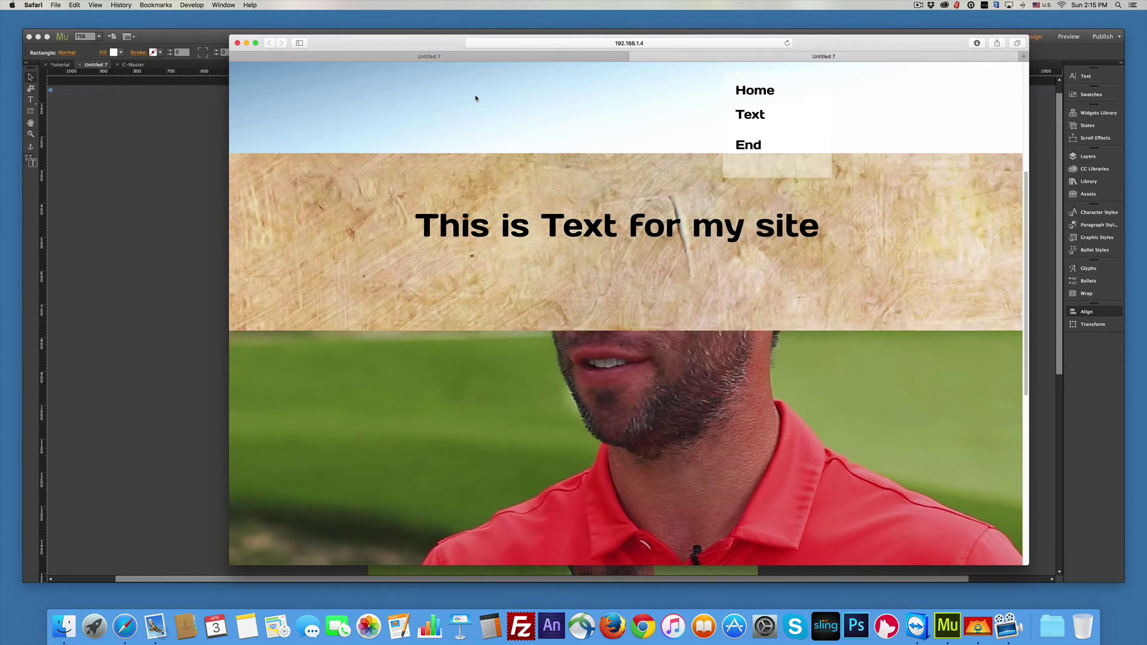
pyautogui.scroll(-4, 475, 98)
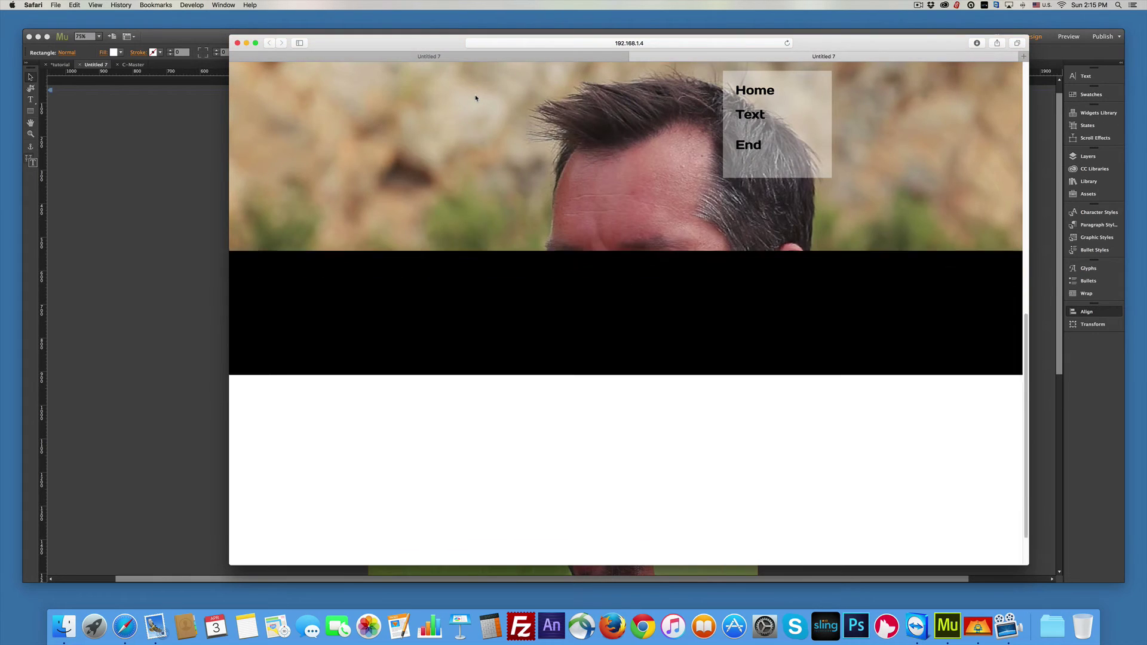
# Test the pinned menu's Home, Text and End links, finishing back at the top.
pyautogui.click(755, 92)
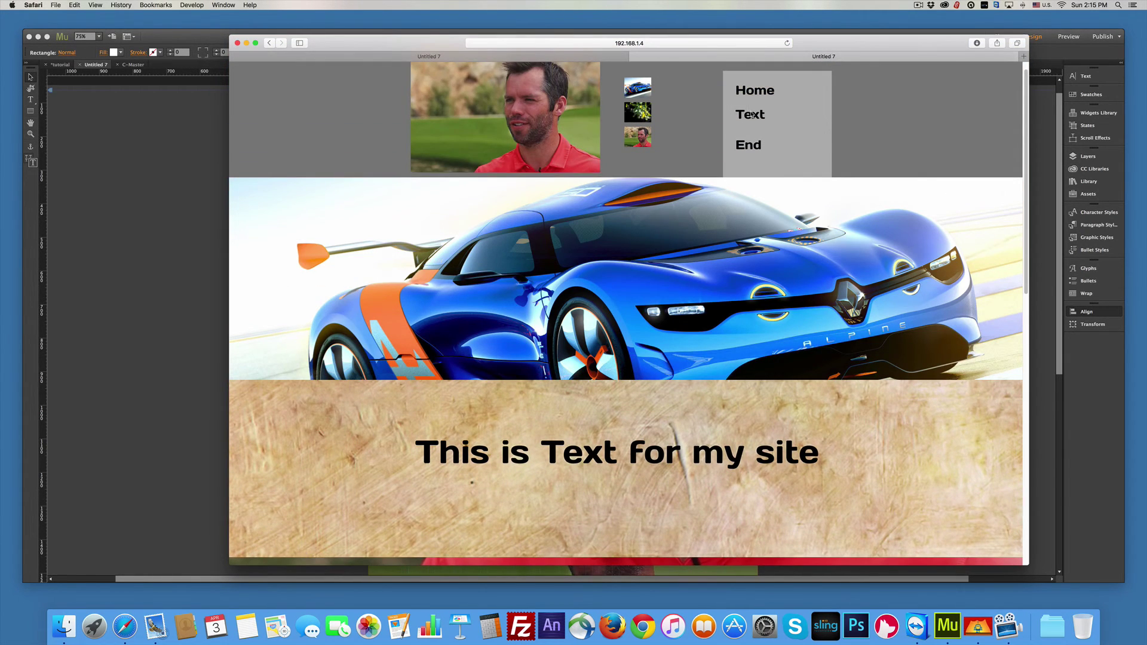
pyautogui.click(750, 115)
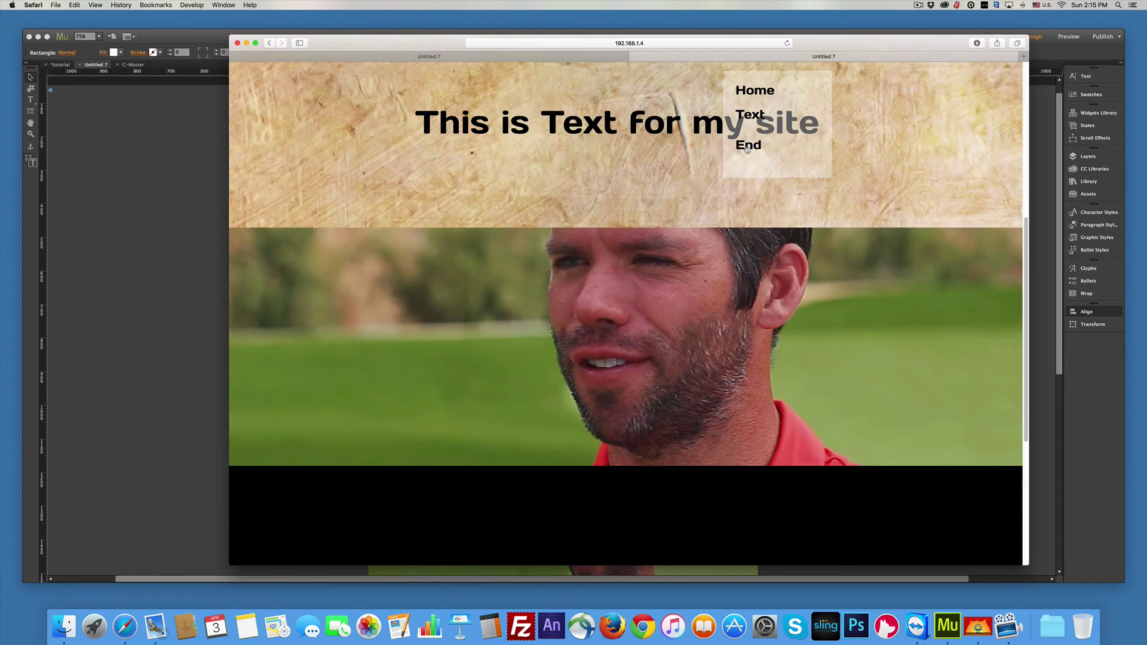
pyautogui.click(747, 146)
pyautogui.click(753, 90)
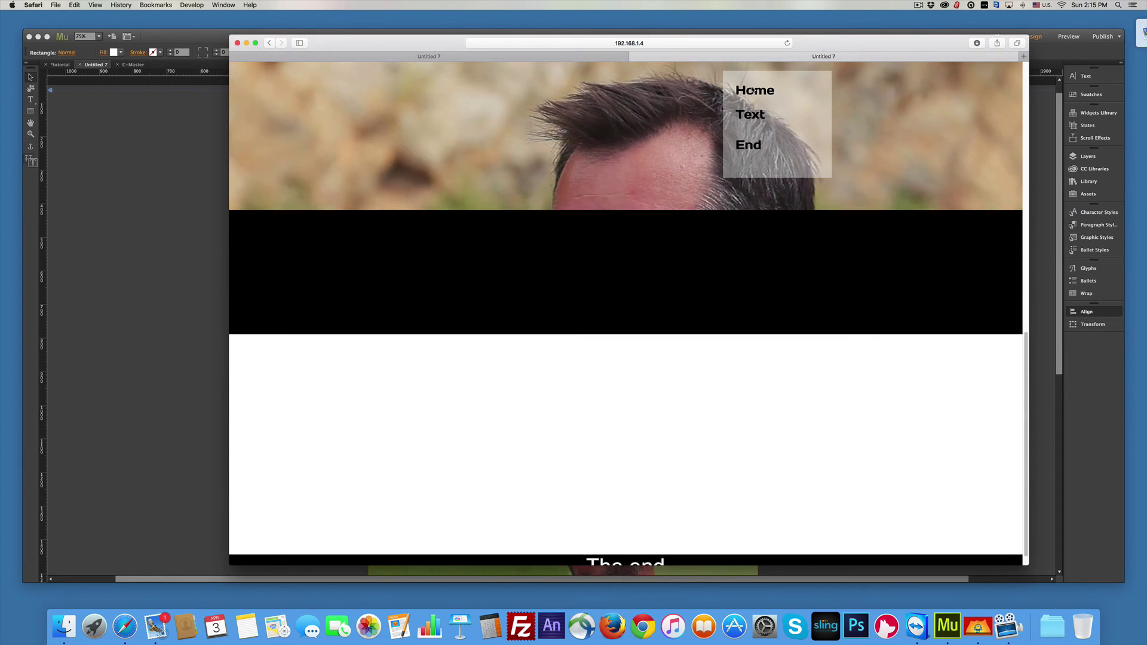